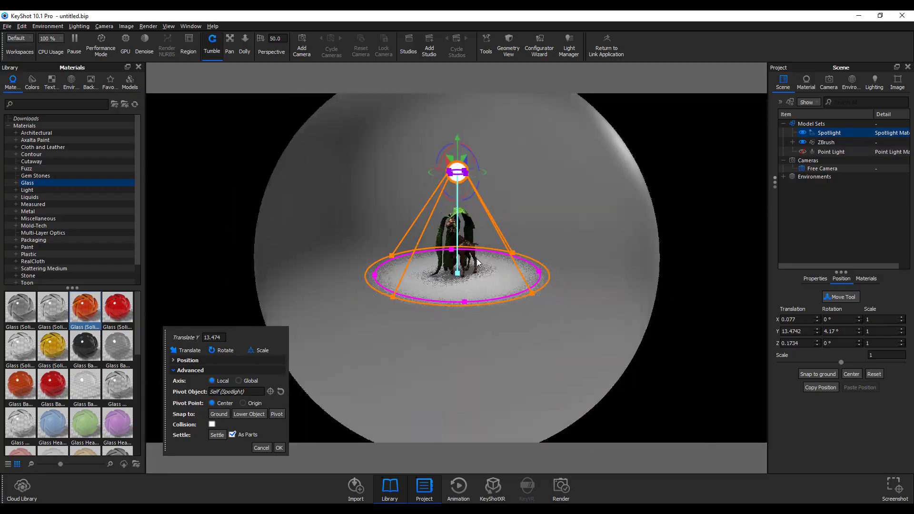
pyautogui.scroll(10, 491, 255)
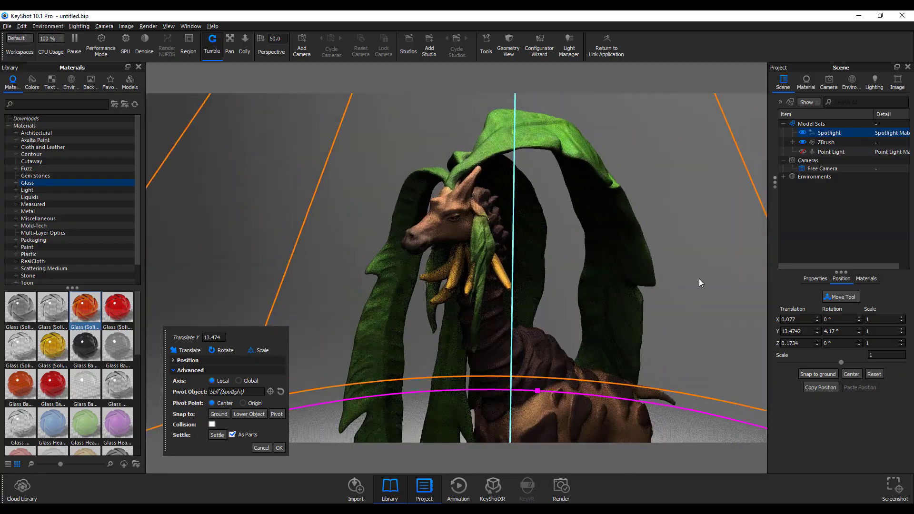
pyautogui.scroll(4, 699, 279)
pyautogui.scroll(-7, 684, 310)
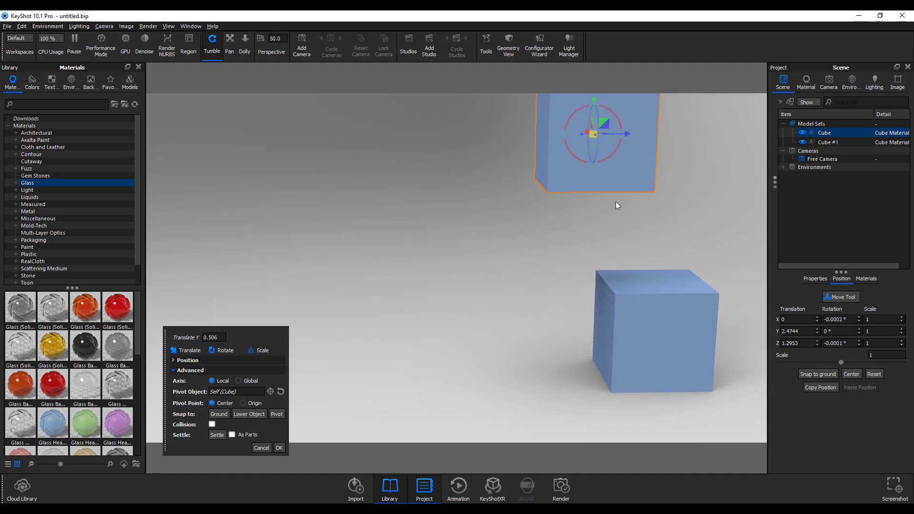
# Step: Enable As Parts and settle the raised cube
pyautogui.click(232, 435)
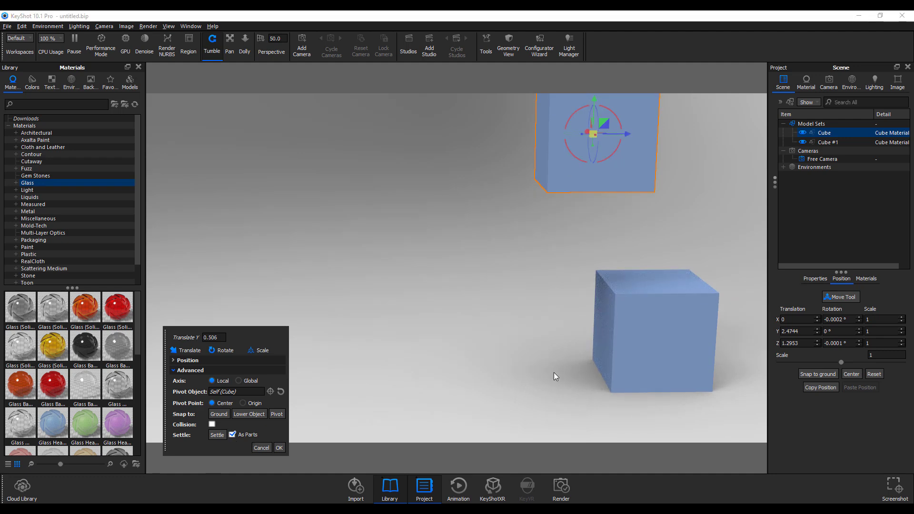
pyautogui.click(217, 435)
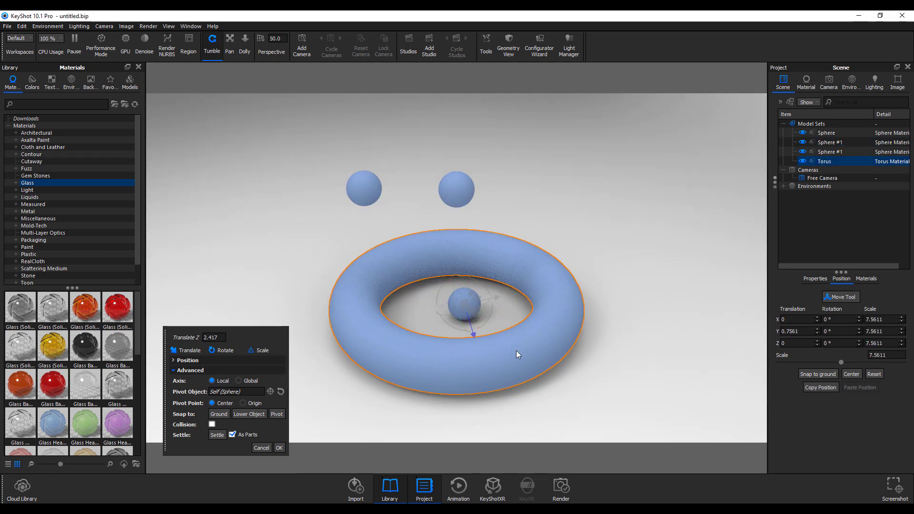
# Step: Lift the sphere out of the torus to the height of the other two and settle the spheres into the torus
pyautogui.moveTo(472, 308); pyautogui.dragTo(527, 138)
pyautogui.click(217, 435)
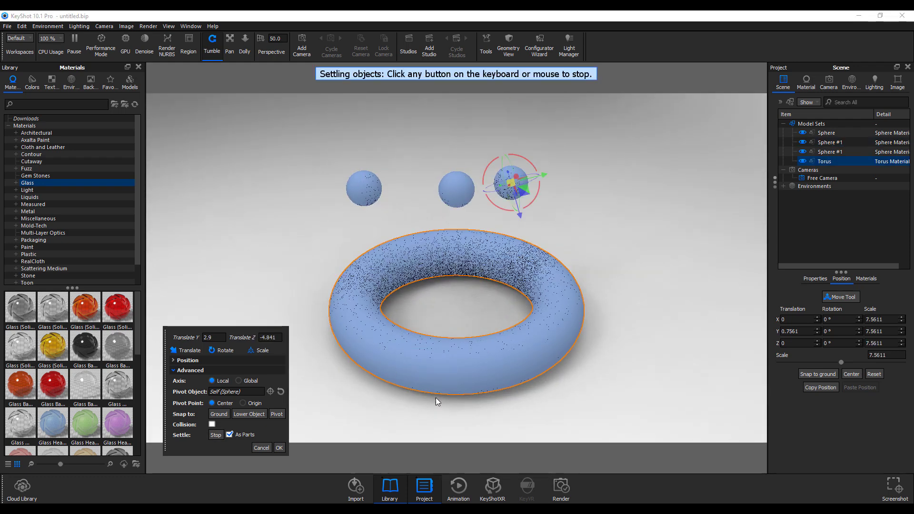
pyautogui.click(830, 151)
pyautogui.click(217, 419)
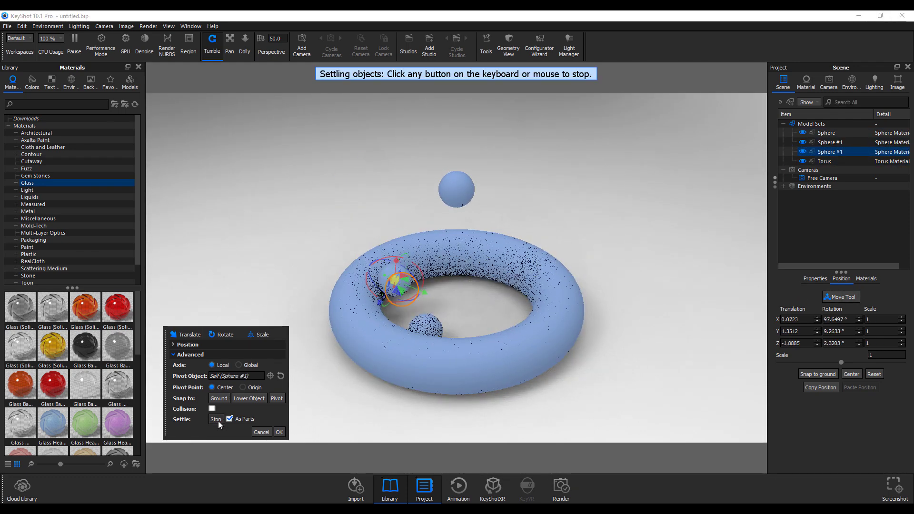
pyautogui.click(480, 410)
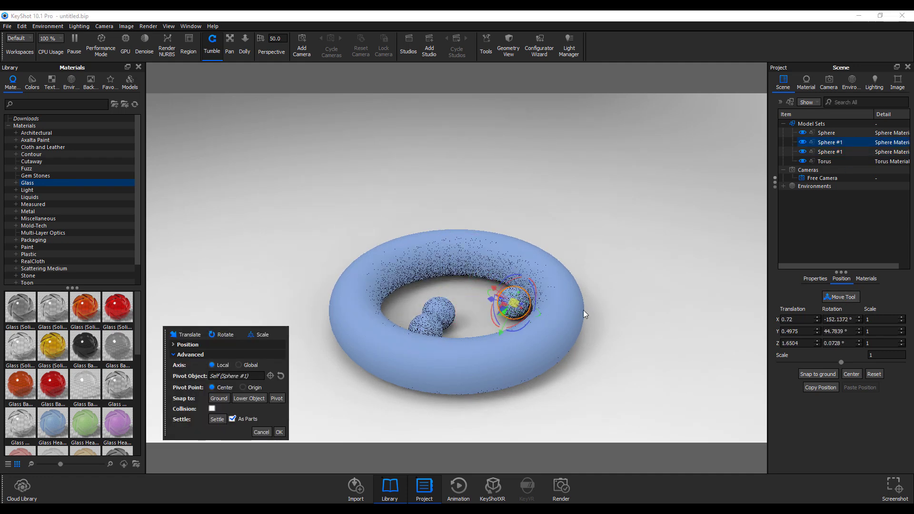
# Step: Shift the torus about -0.43 in Y and -0.65 in Z, and enable Collision
pyautogui.click(491, 362)
pyautogui.moveTo(476, 328); pyautogui.dragTo(492, 328)
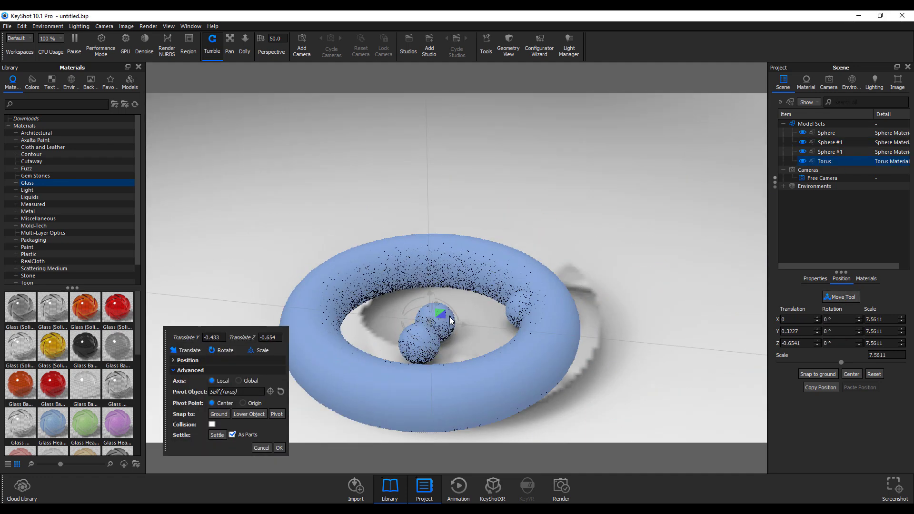
pyautogui.click(212, 409)
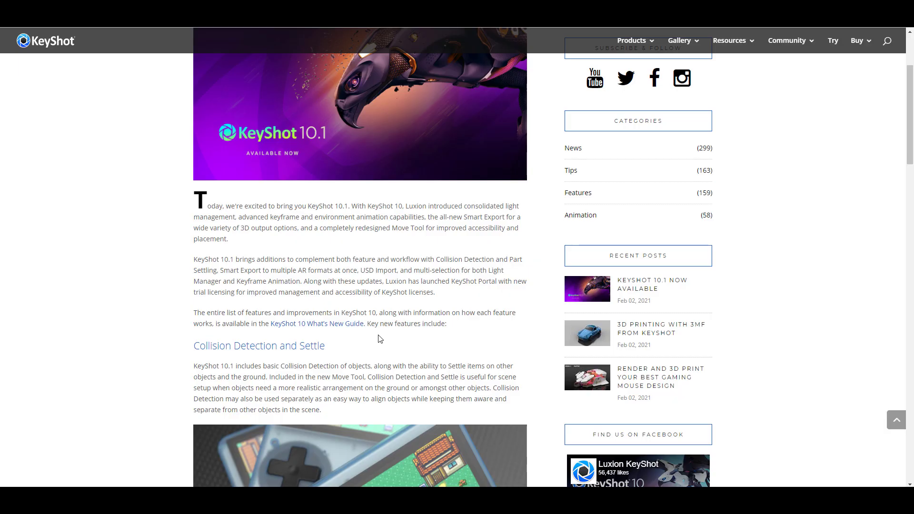
# Step: Read the KeyShot 10.1 release article, especially the Collision Detection and Settle, Smart Export/Import, lighting and keyframe animation sections
pyautogui.scroll(-5, 380, 339)
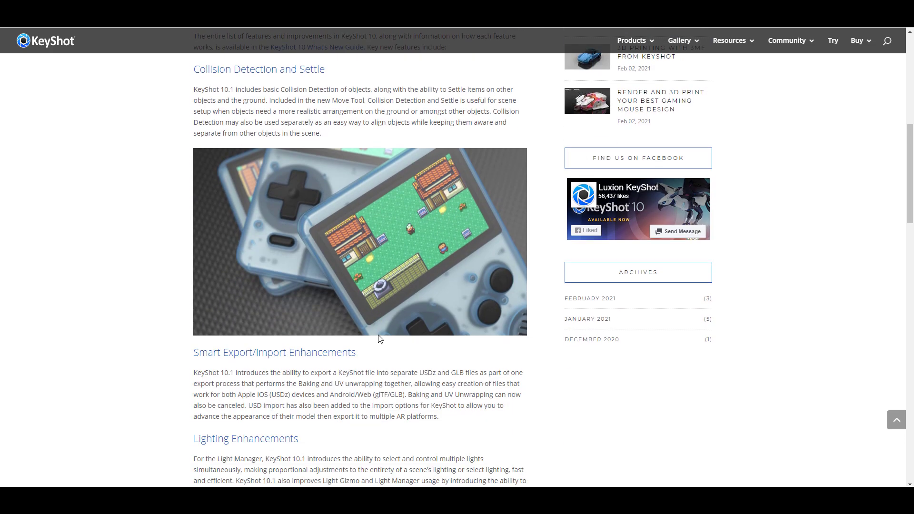
pyautogui.scroll(-3, 380, 339)
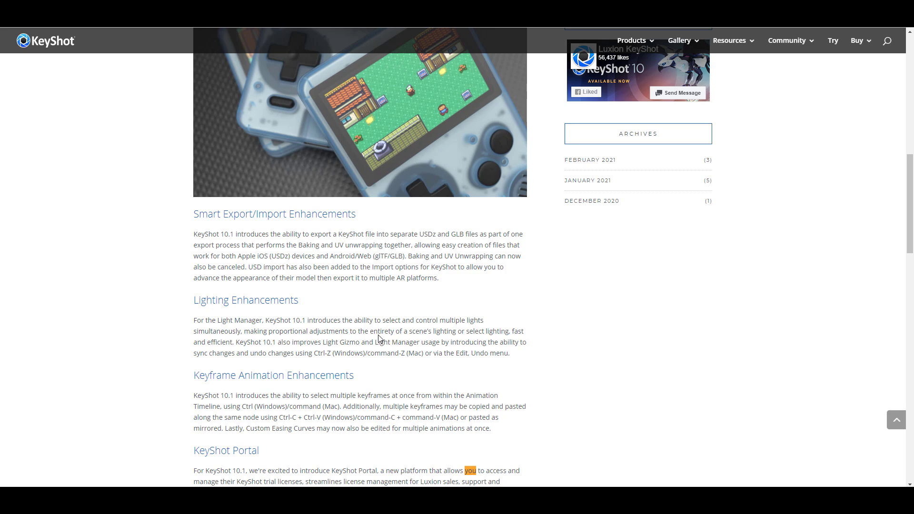
pyautogui.scroll(13, 378, 335)
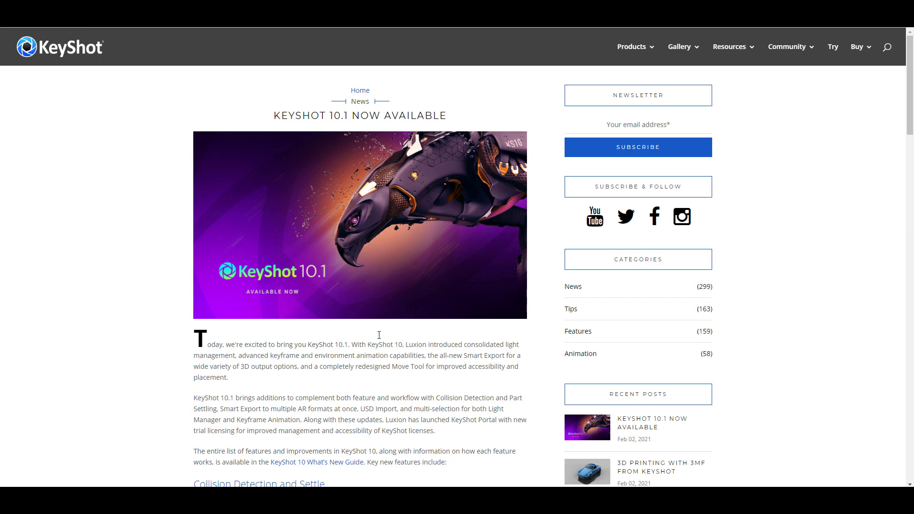
pyautogui.scroll(-6, 379, 336)
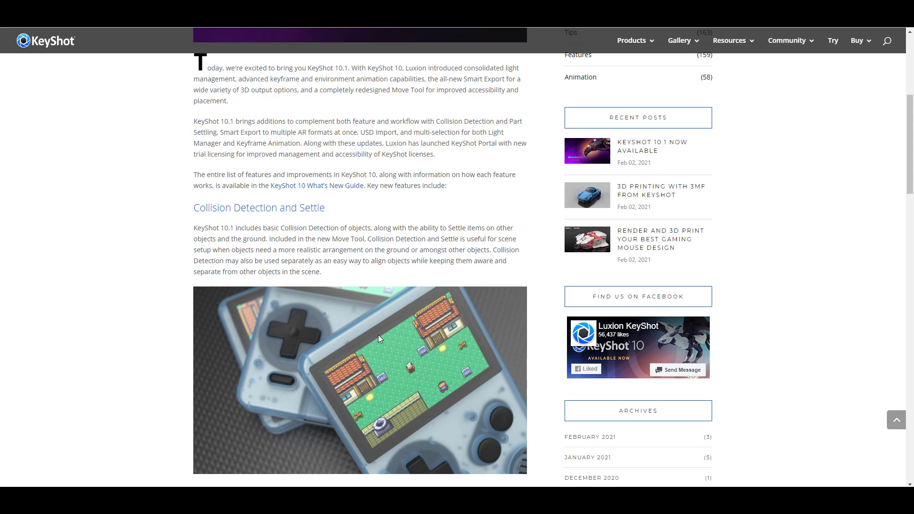
pyautogui.scroll(-3, 378, 335)
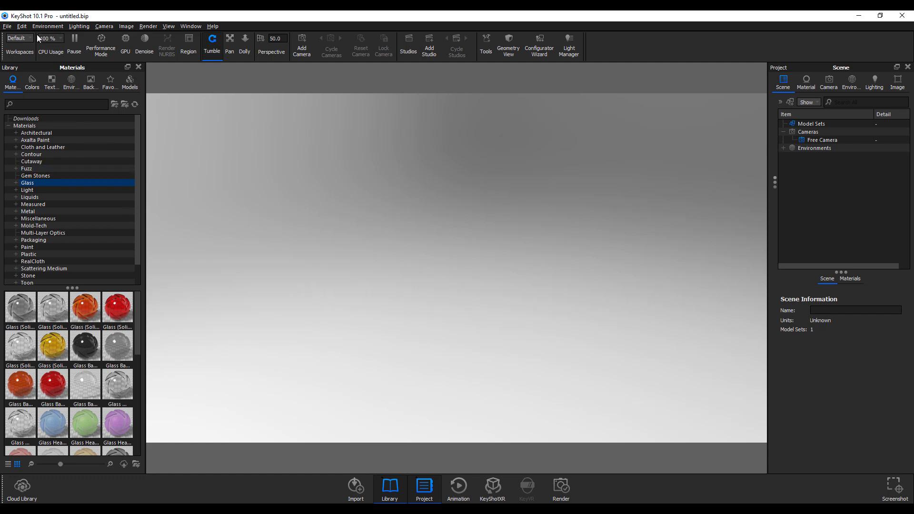
# Step: Add a cube primitive to the empty scene
pyautogui.click(22, 26)
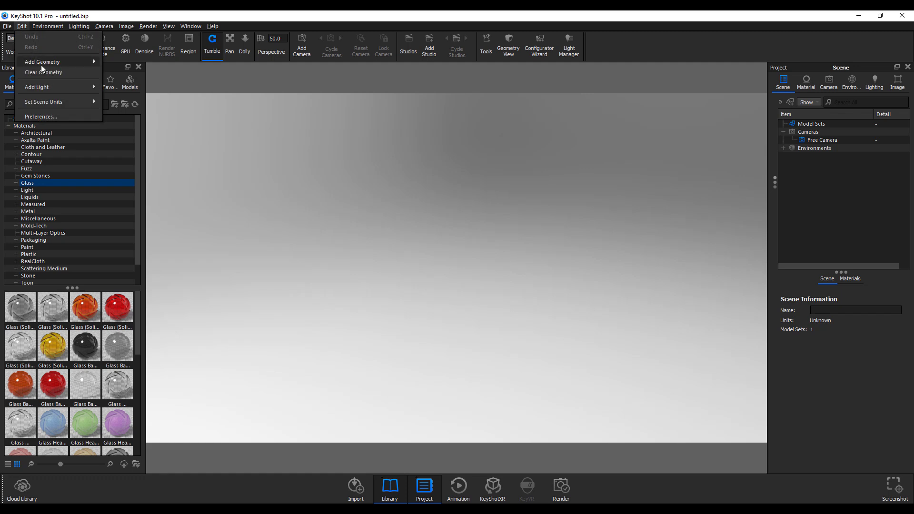
pyautogui.moveTo(41, 64)
pyautogui.click(141, 76)
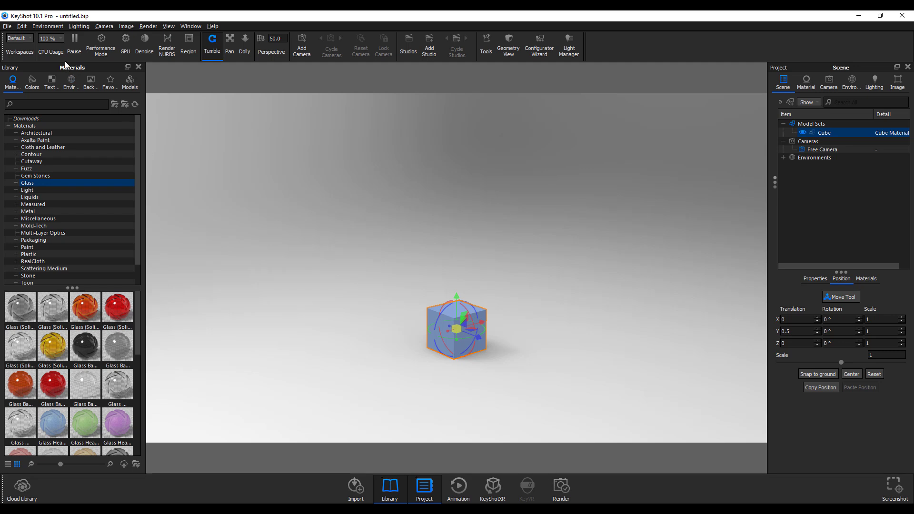
# Step: Duplicate the cube and move the copy along Z to about 1.6
pyautogui.rightClick(821, 135)
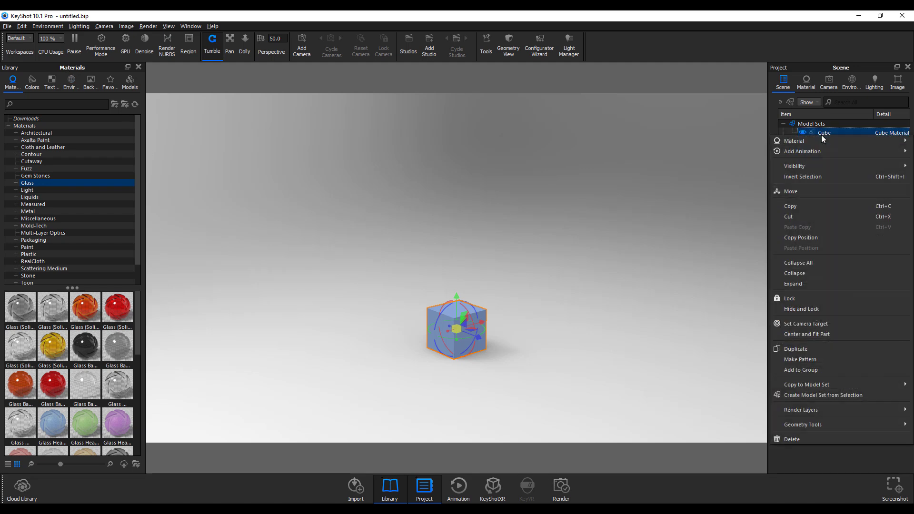
pyautogui.click(805, 349)
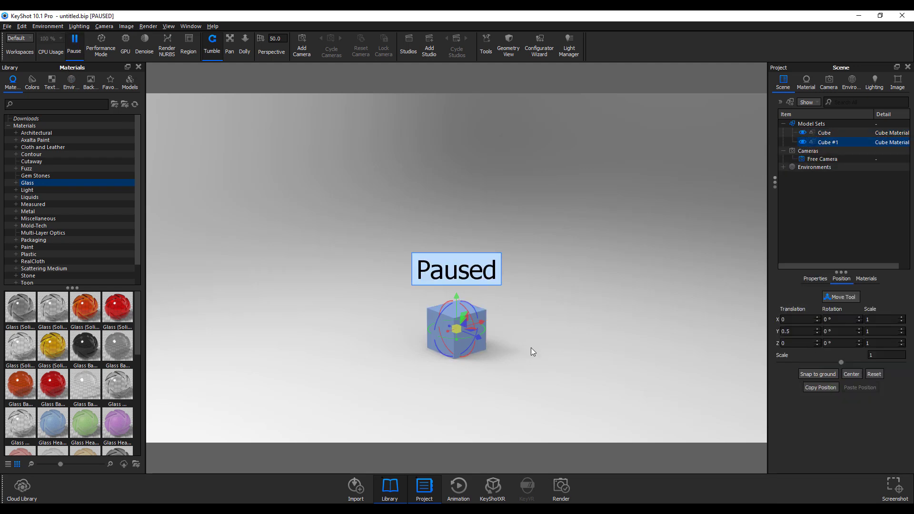
pyautogui.moveTo(478, 337); pyautogui.dragTo(524, 358)
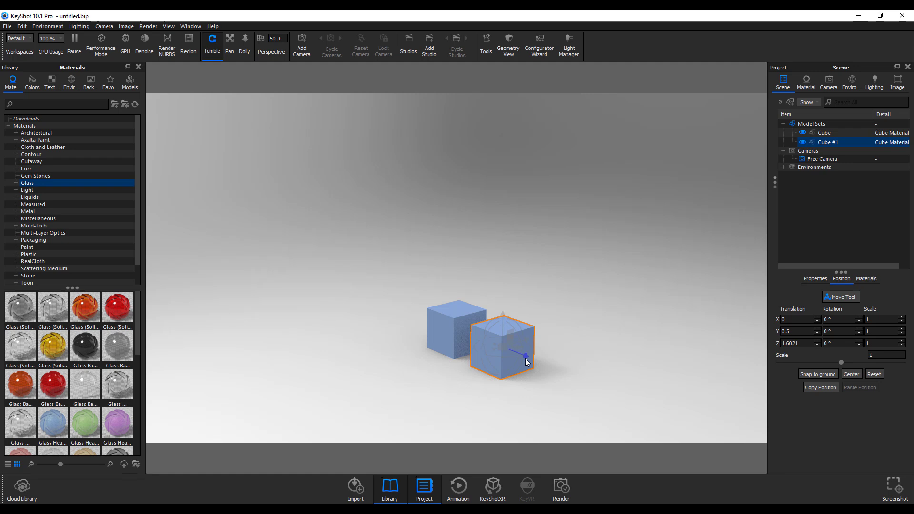
# Step: Reposition the duplicate cube freely along Y and Z, ending at about Y 0.42 and Z 1.59
pyautogui.scroll(-3, 504, 375)
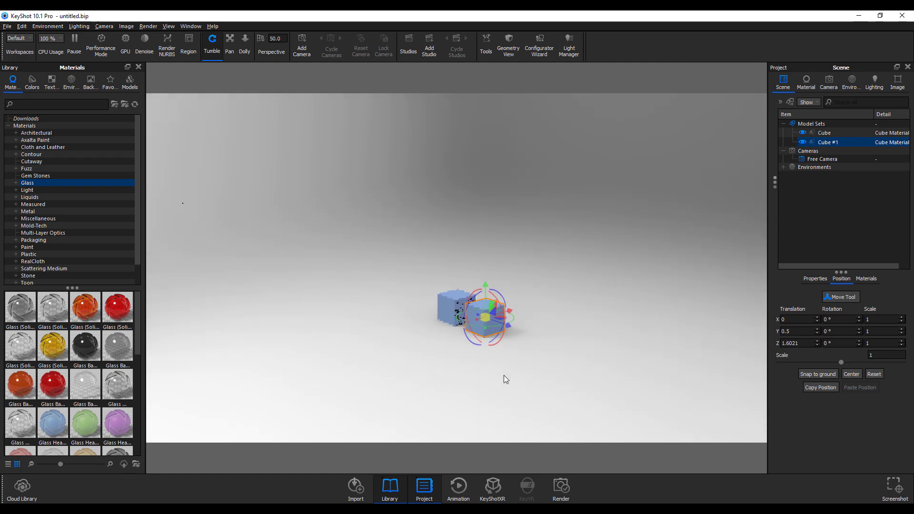
pyautogui.scroll(2, 504, 375)
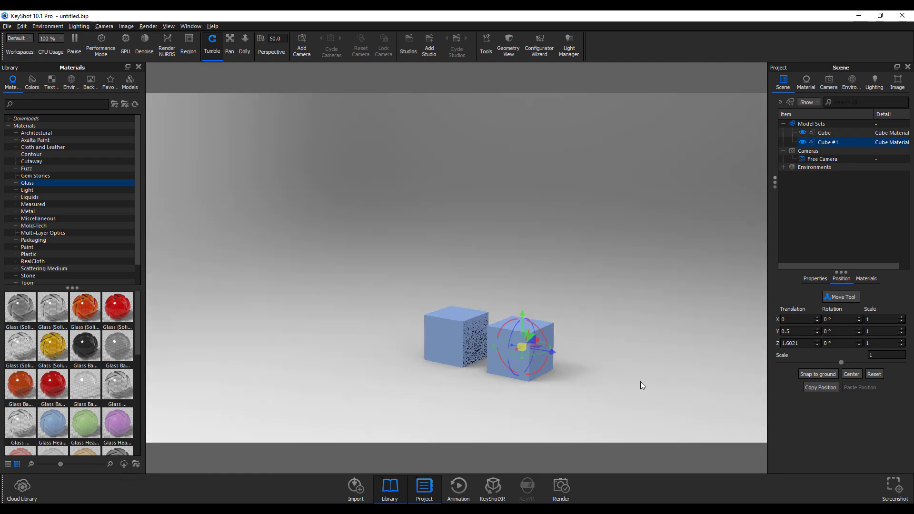
pyautogui.scroll(3, 581, 357)
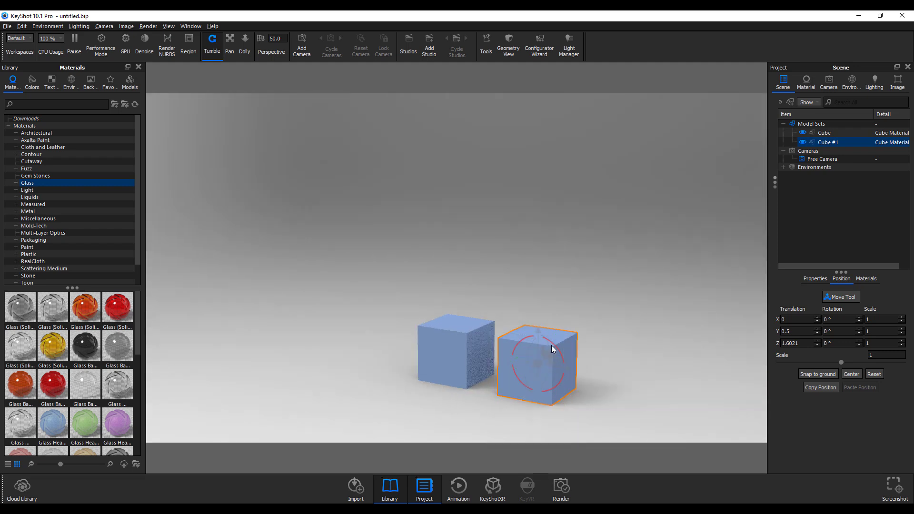
pyautogui.moveTo(538, 330); pyautogui.dragTo(543, 230)
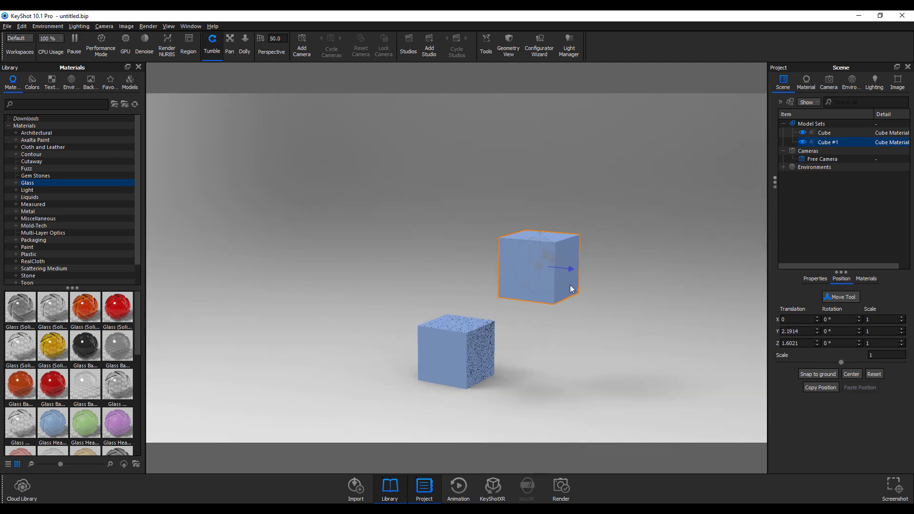
pyautogui.moveTo(573, 275); pyautogui.dragTo(588, 373)
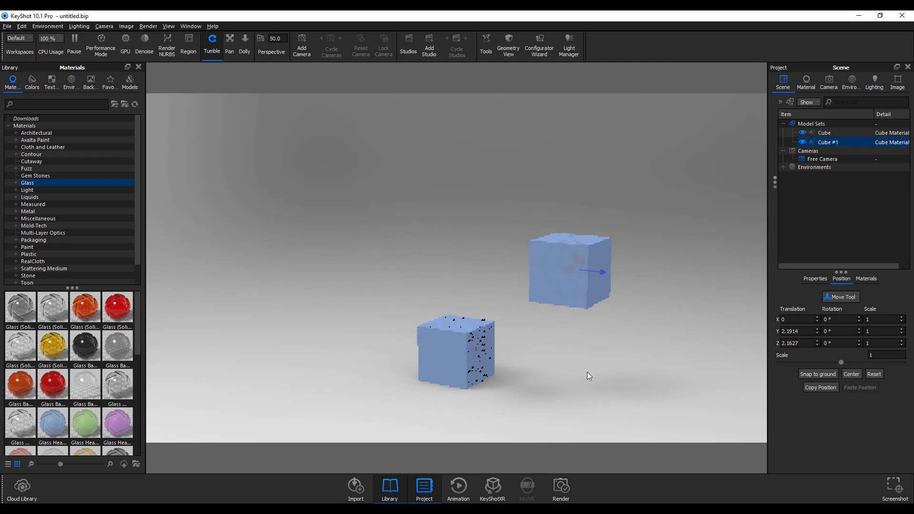
pyautogui.moveTo(569, 254); pyautogui.dragTo(570, 333)
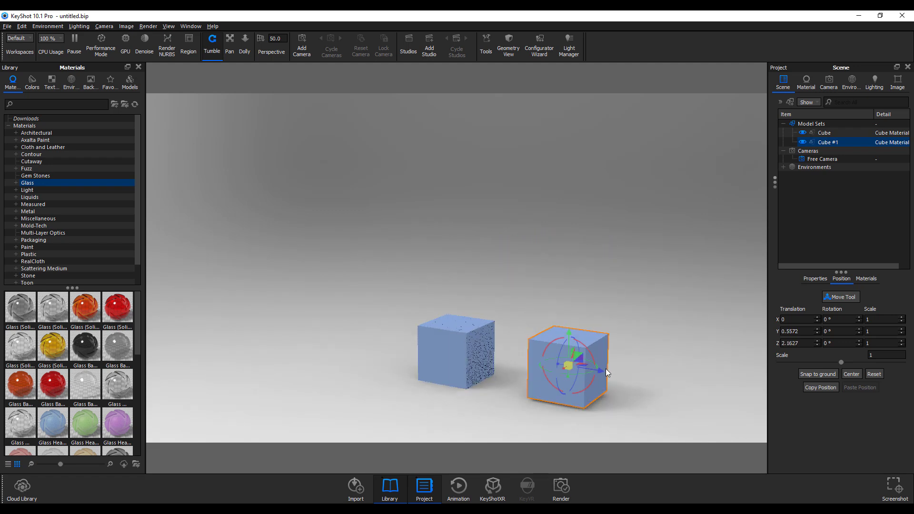
pyautogui.moveTo(602, 369); pyautogui.dragTo(562, 399)
# Step: Enable Collision in the Move Tool's advanced options for the duplicate cube and slide it about -0.59 along Z against the first cube
pyautogui.click(842, 296)
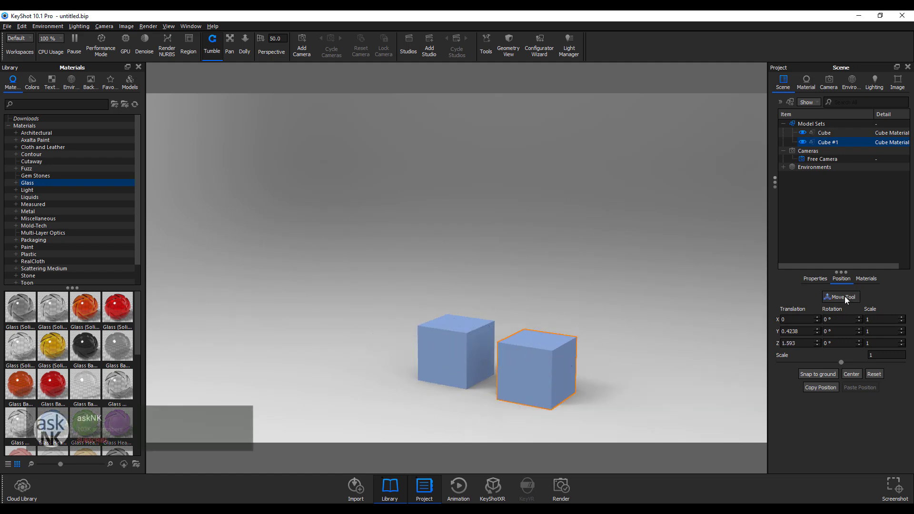
pyautogui.click(835, 297)
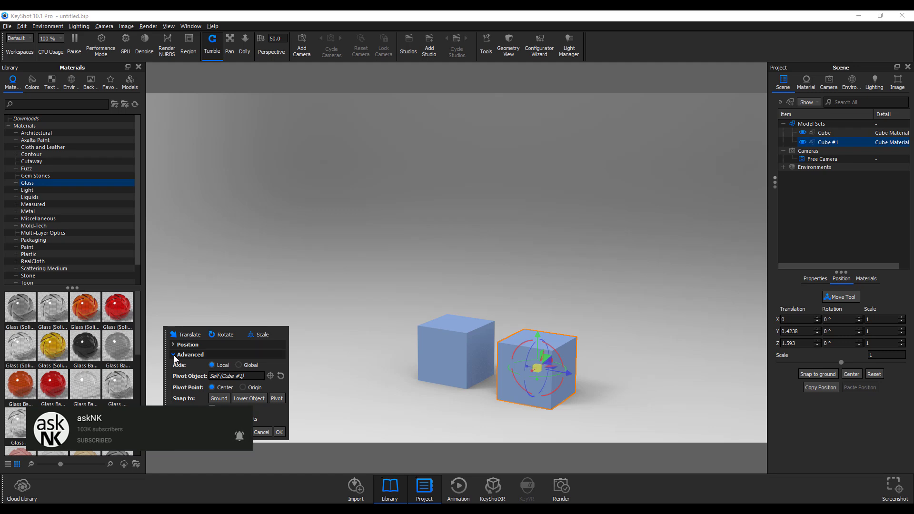
pyautogui.click(173, 355)
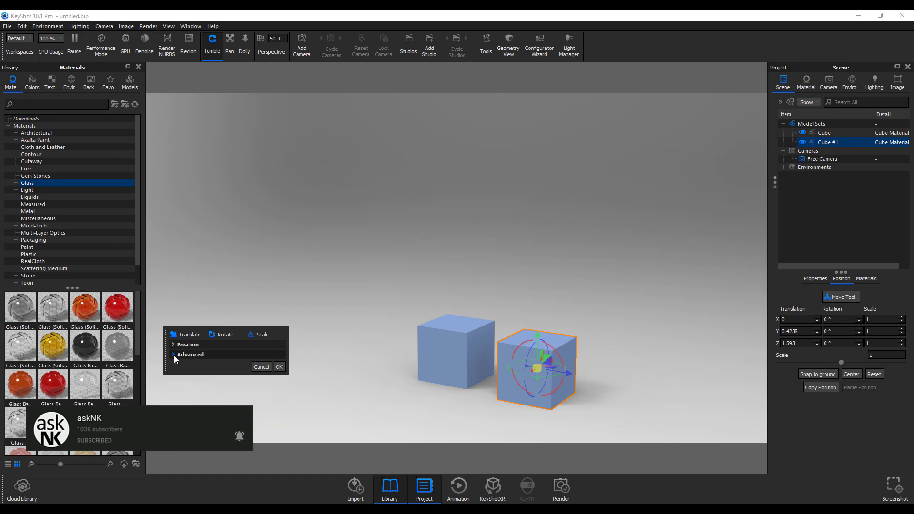
pyautogui.click(174, 355)
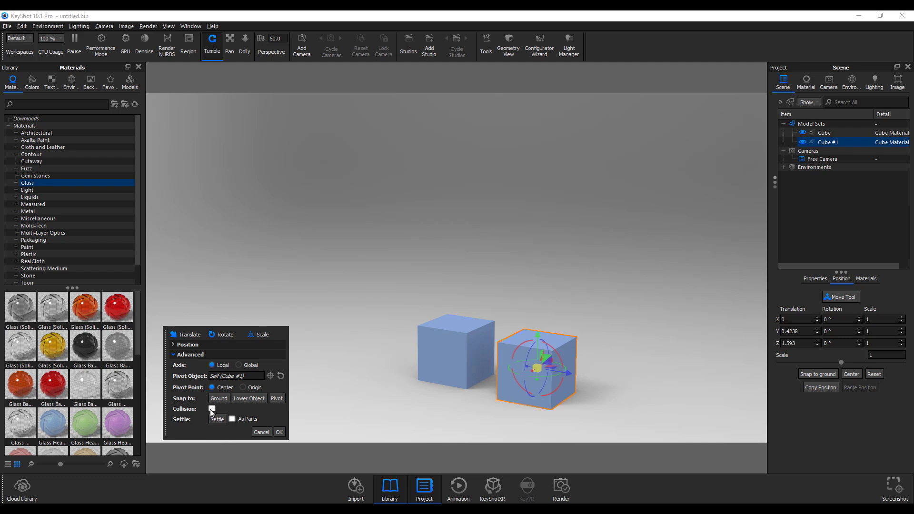
pyautogui.click(212, 410)
pyautogui.moveTo(568, 375); pyautogui.dragTo(501, 361)
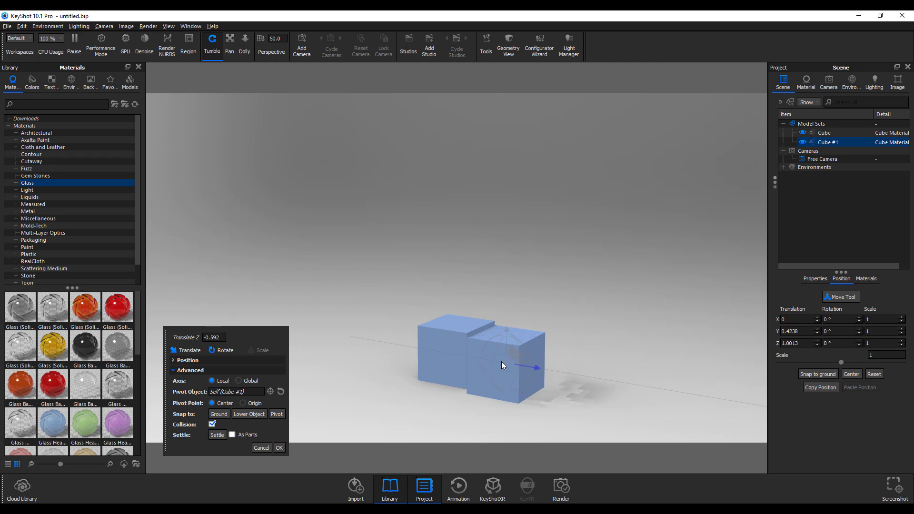
# Step: Try to move the duplicate cube along X and rotate it about Y with Collision enabled
pyautogui.moveTo(504, 362); pyautogui.dragTo(432, 391)
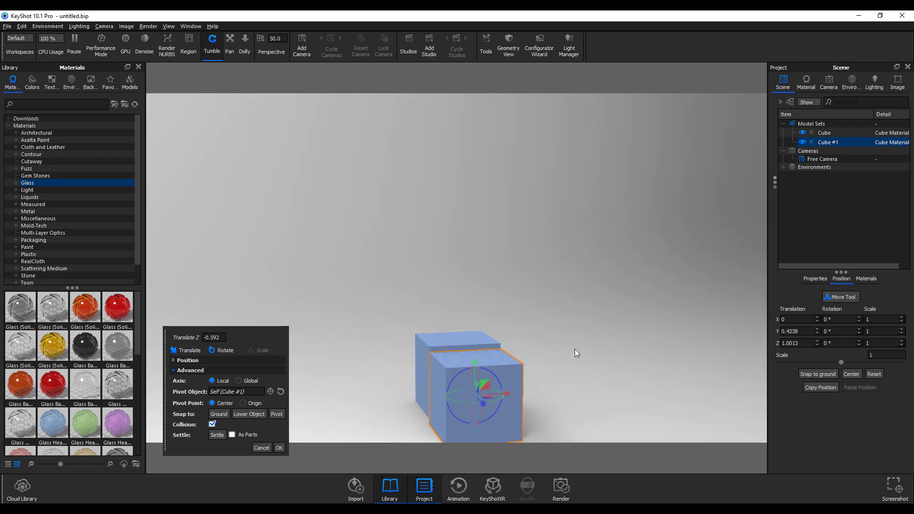
pyautogui.moveTo(575, 354); pyautogui.dragTo(578, 327)
pyautogui.moveTo(517, 330); pyautogui.dragTo(519, 332)
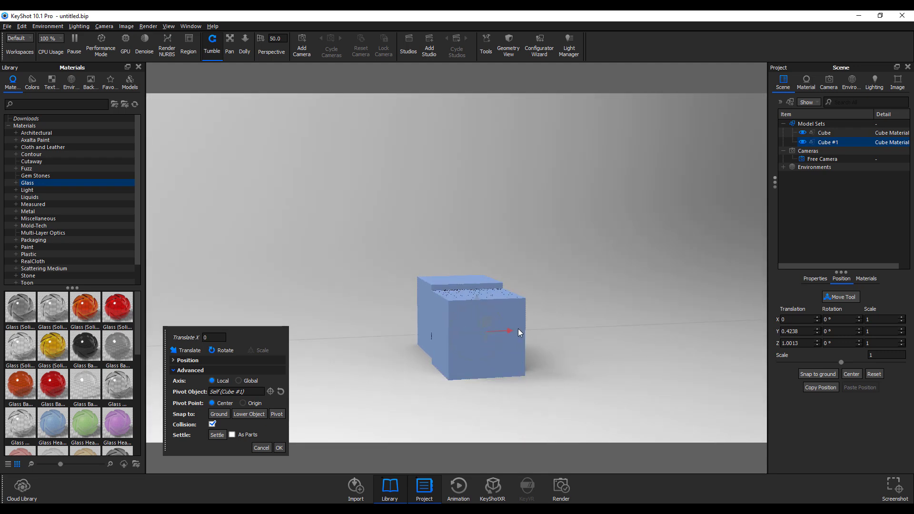
pyautogui.moveTo(521, 416); pyautogui.dragTo(592, 427)
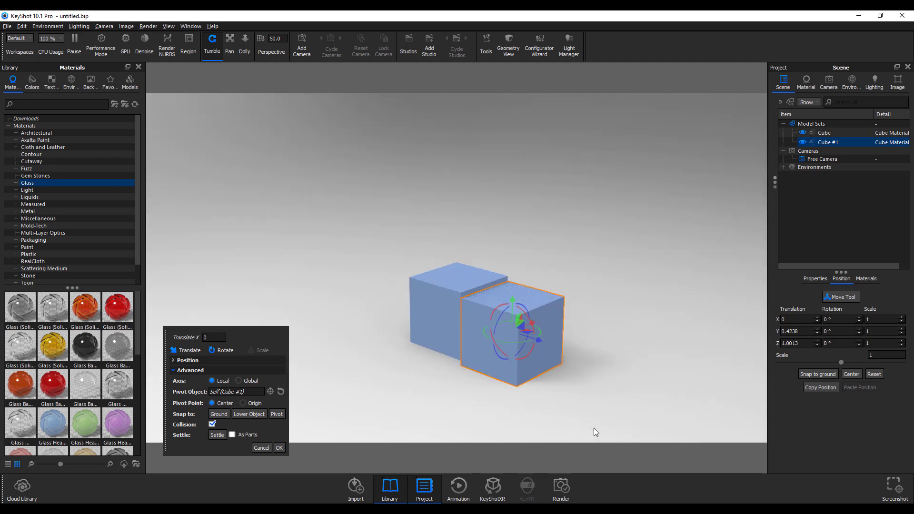
pyautogui.moveTo(511, 299); pyautogui.dragTo(518, 340)
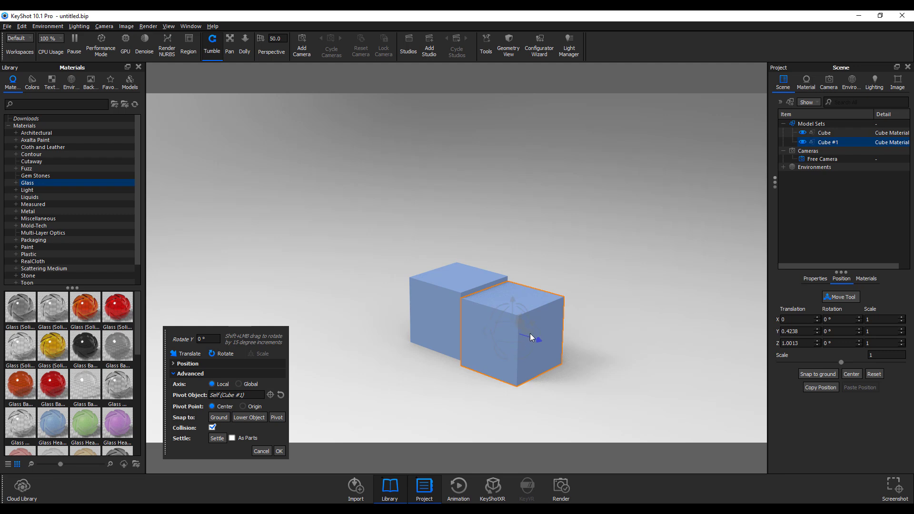
# Step: Disable Collision and raise the duplicate cube about 1.49 along Y, above the level of the first cube
pyautogui.moveTo(519, 321); pyautogui.dragTo(513, 196)
pyautogui.click(213, 424)
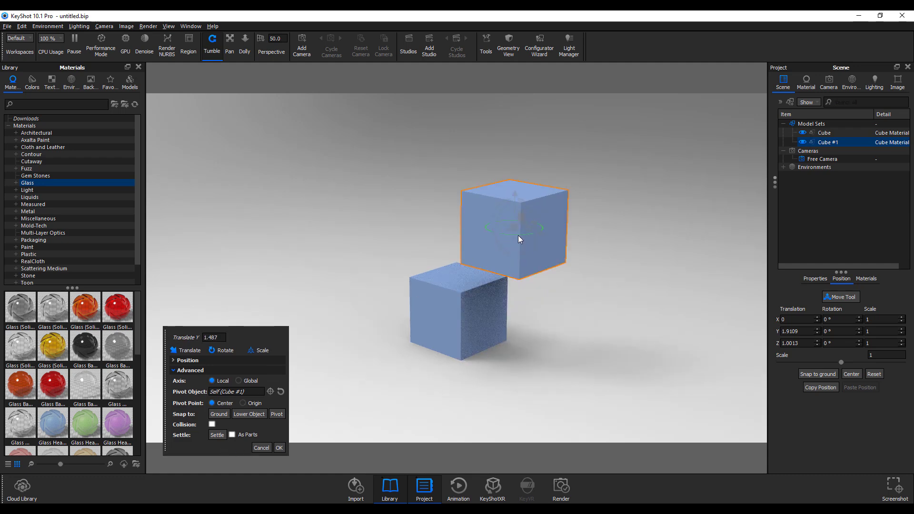
# Step: Rotate the upper cube to about 52° around Y and raise it to about Y 2.02
pyautogui.moveTo(518, 236); pyautogui.dragTo(509, 186)
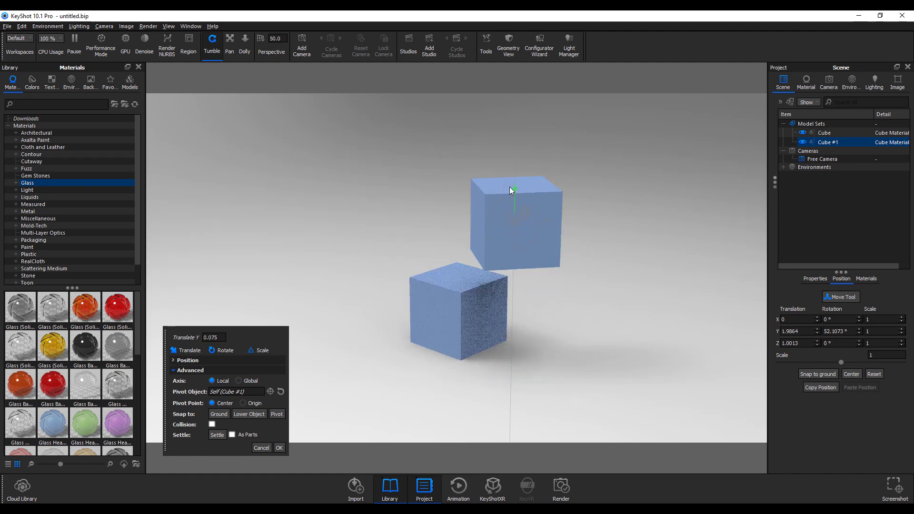
pyautogui.moveTo(435, 362); pyautogui.dragTo(558, 296)
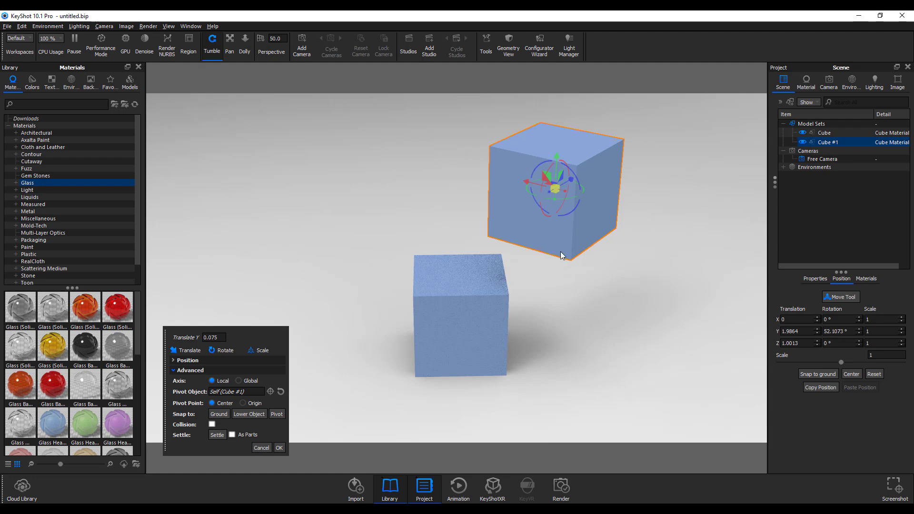
pyautogui.moveTo(561, 252); pyautogui.dragTo(553, 231)
pyautogui.moveTo(556, 156)
pyautogui.mouseDown()
pyautogui.moveTo(559, 214)
pyautogui.moveTo(555, 165)
pyautogui.moveTo(556, 204)
pyautogui.moveTo(545, 168)
pyautogui.mouseUp()
# Step: Duplicate the first cube on the ground and move the copy about 1.97 along Z
pyautogui.click(474, 347)
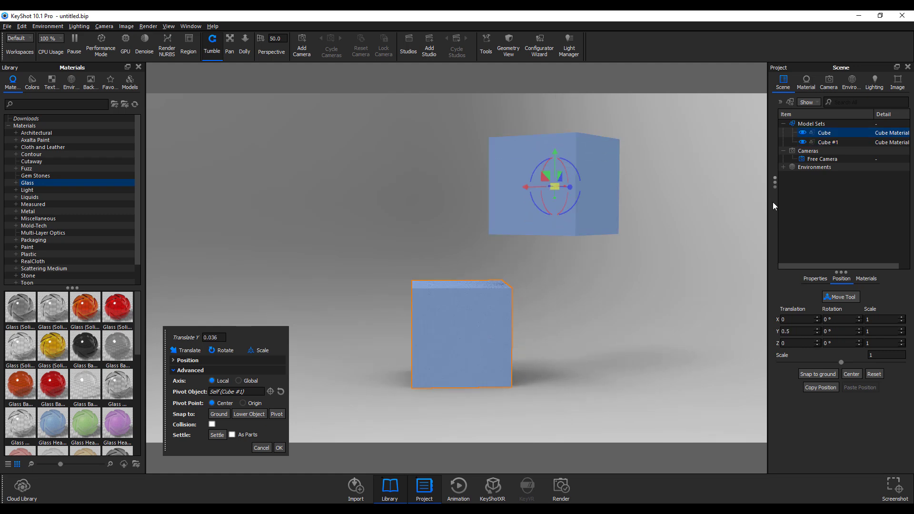
pyautogui.rightClick(823, 132)
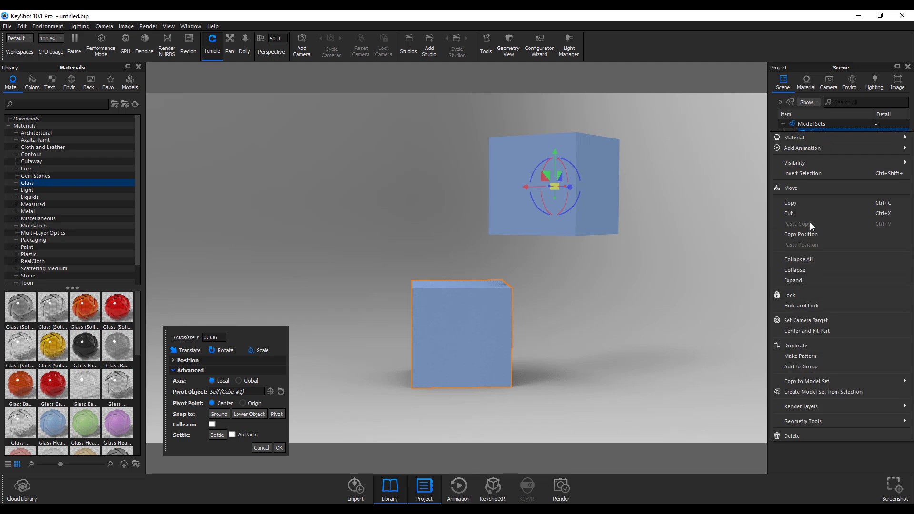
pyautogui.click(804, 346)
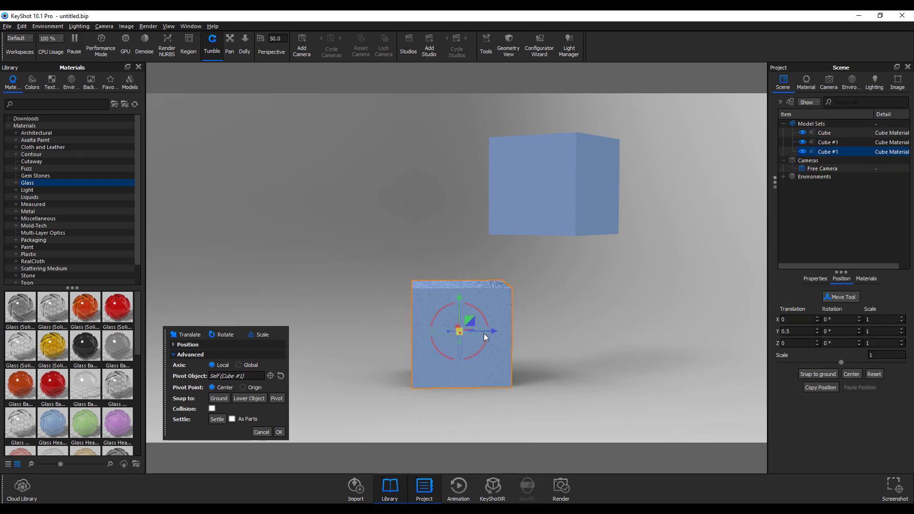
pyautogui.moveTo(496, 331); pyautogui.dragTo(676, 341)
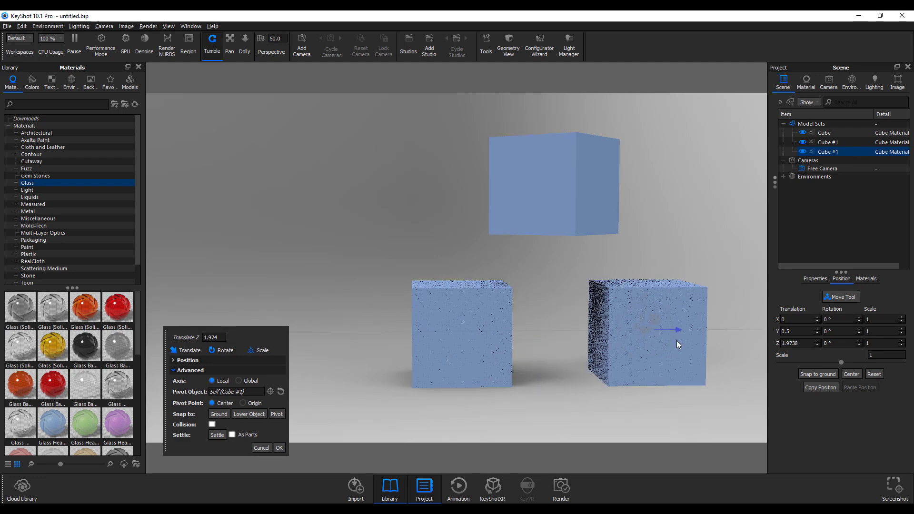
# Step: Select the raised cube with the Move Tool and snap it to the ground
pyautogui.click(510, 184)
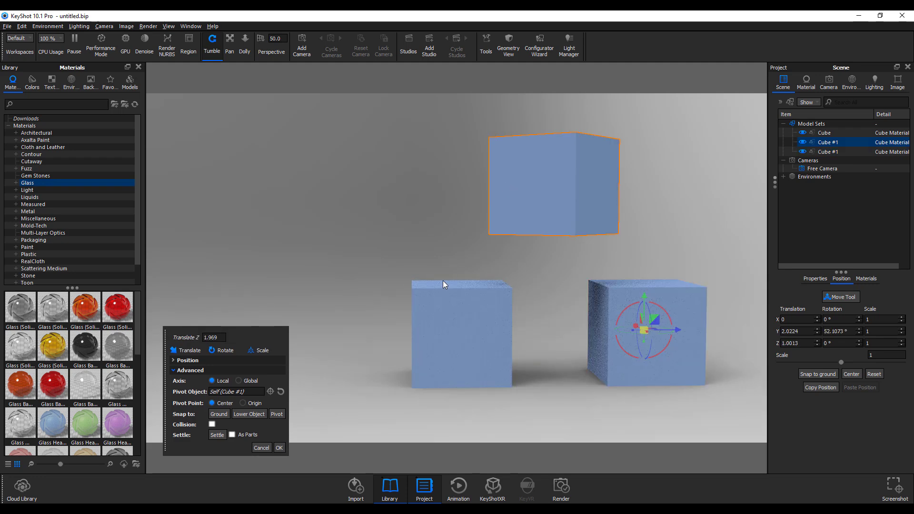
pyautogui.click(844, 300)
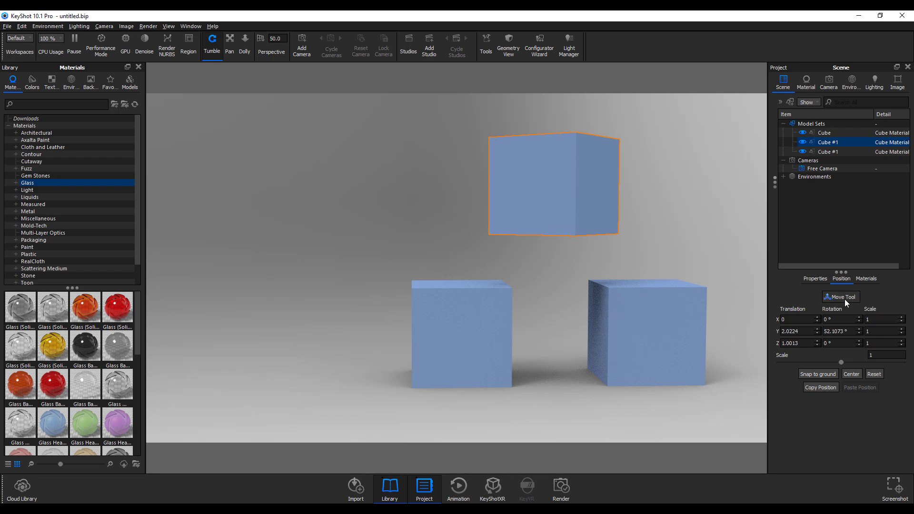
pyautogui.click(844, 299)
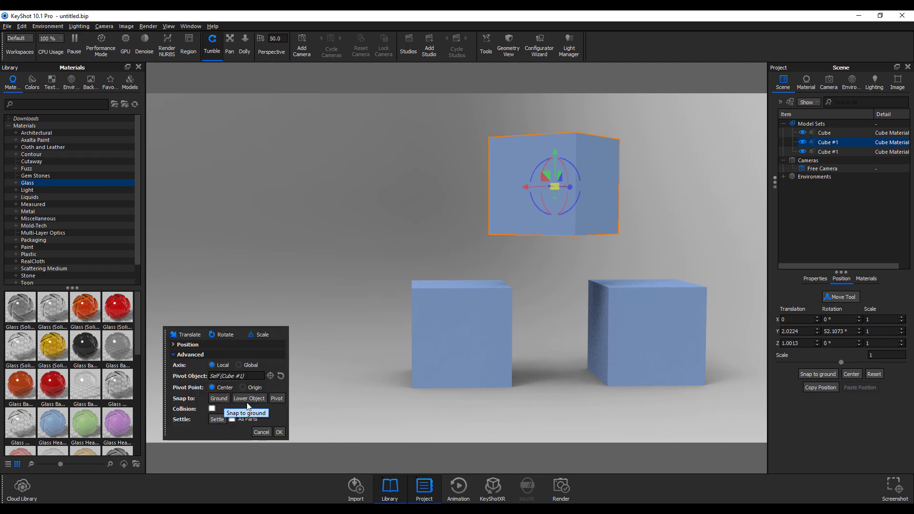
pyautogui.click(276, 399)
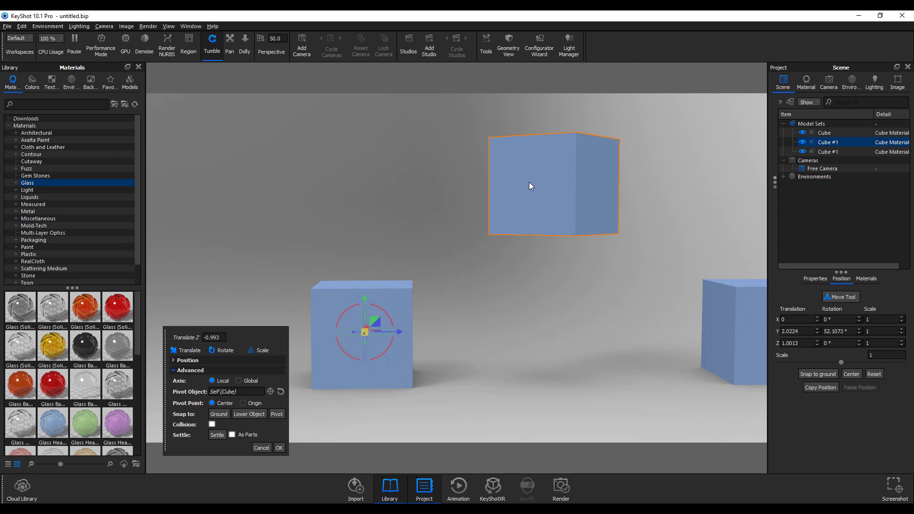
pyautogui.click(221, 412)
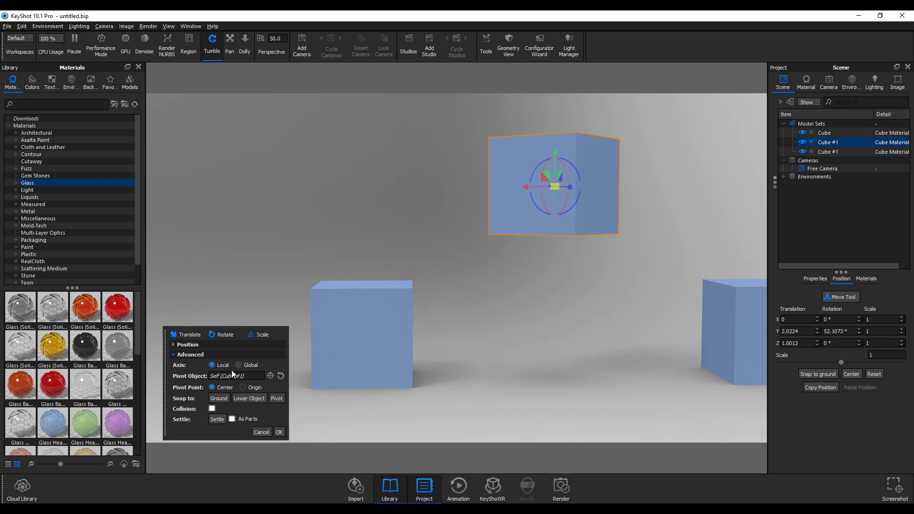
pyautogui.click(220, 399)
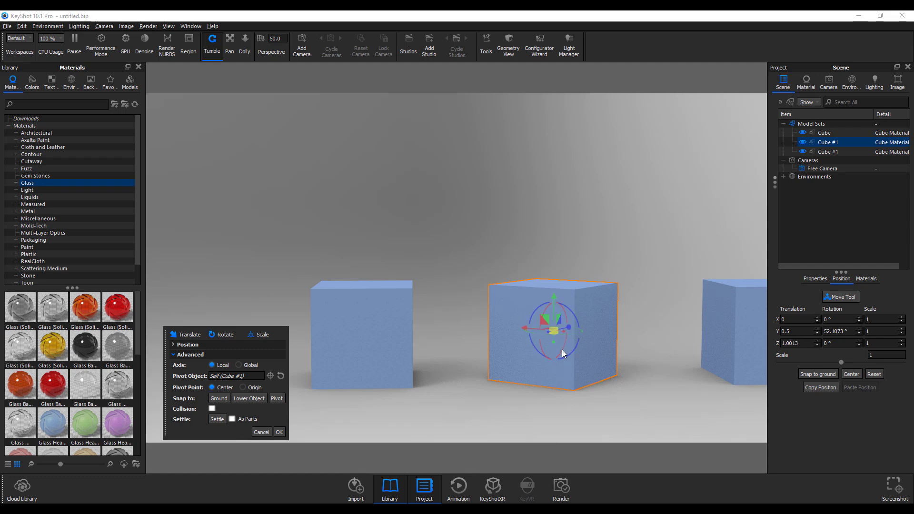
# Step: Raise the middle cube to about Y 2.68, tilt it on several axes and snap it to the ground
pyautogui.moveTo(555, 303); pyautogui.dragTo(524, 143)
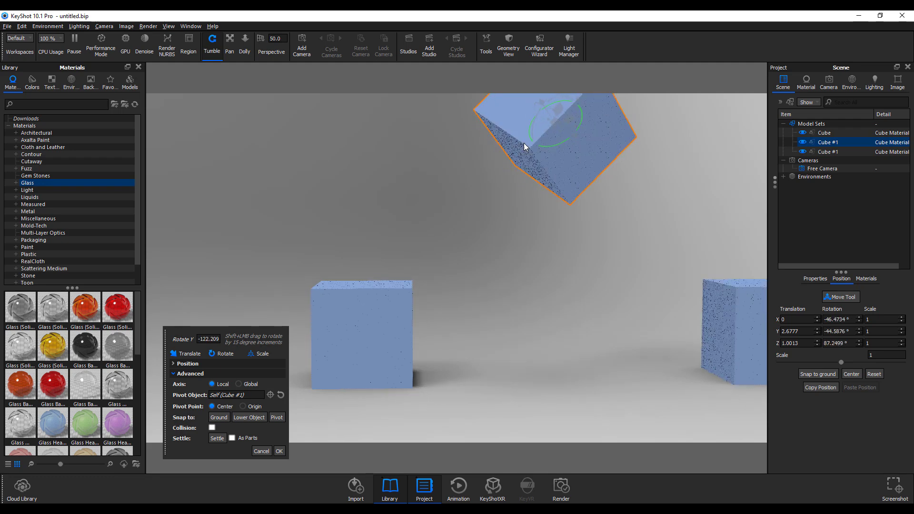
pyautogui.click(219, 419)
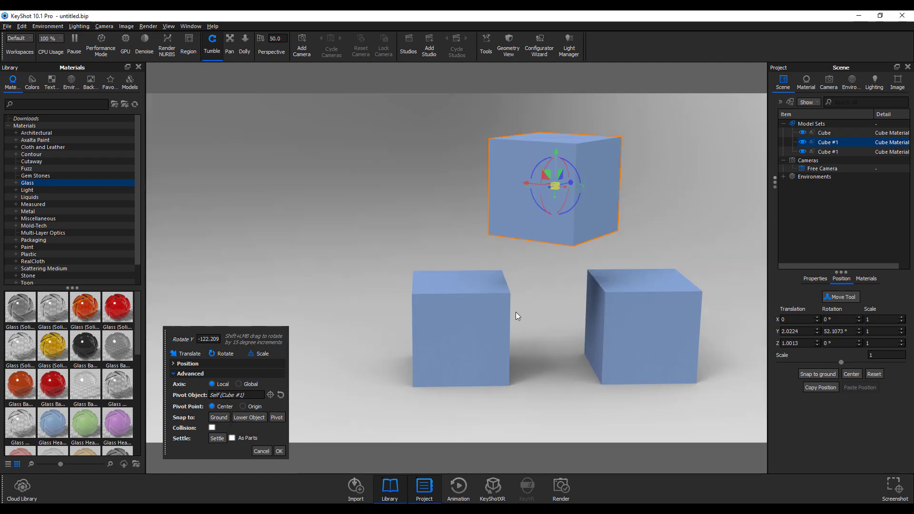
# Step: Slide the first cube about 0.40 along Z to narrow the gap between the two lower cubes
pyautogui.click(474, 321)
pyautogui.click(847, 301)
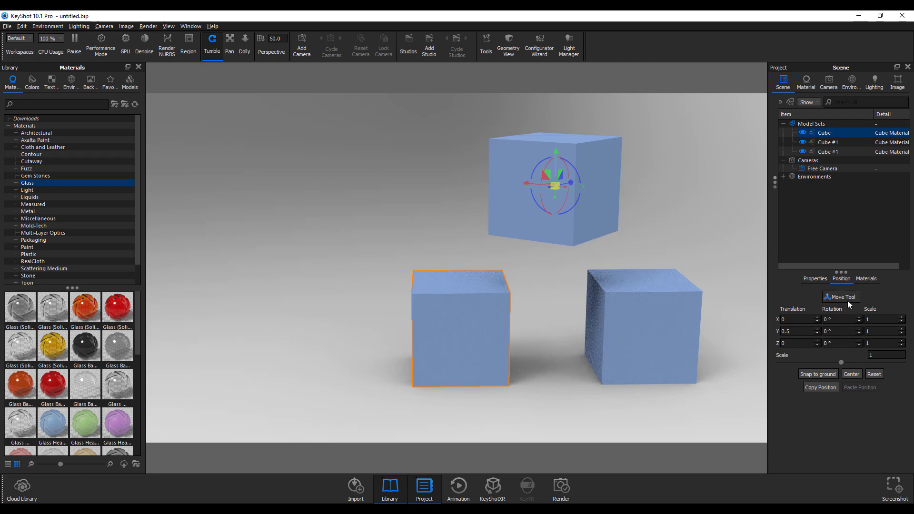
pyautogui.click(847, 301)
pyautogui.moveTo(512, 327); pyautogui.dragTo(530, 329)
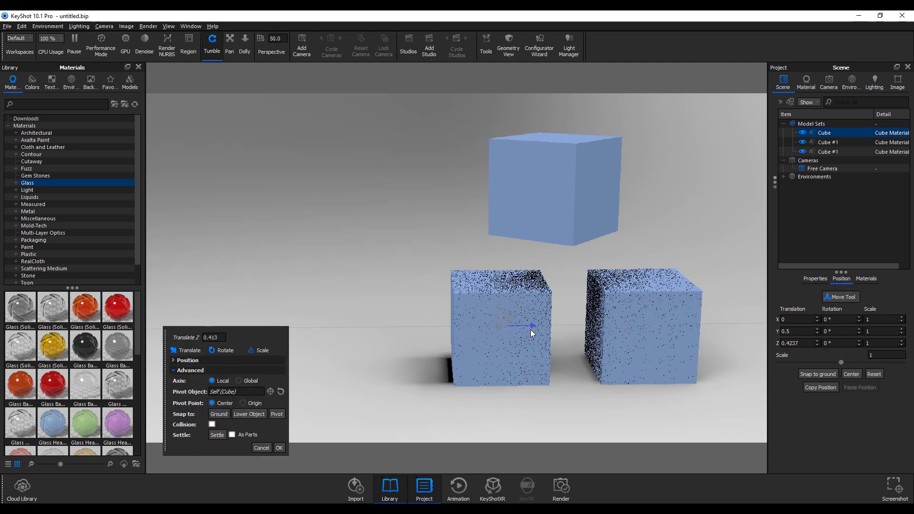
# Step: Try snapping the raised cube to the lower object with the Move Tool, and undo the snap
pyautogui.click(522, 196)
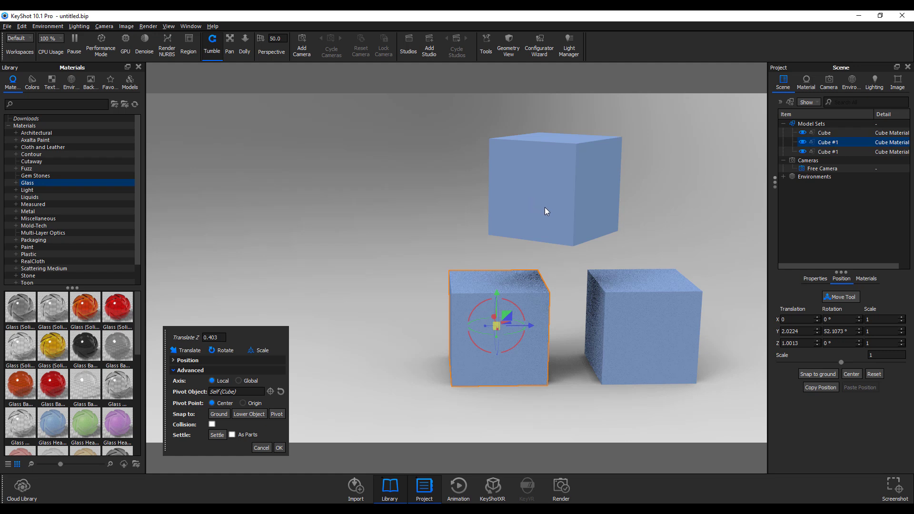
pyautogui.click(838, 298)
pyautogui.click(838, 298)
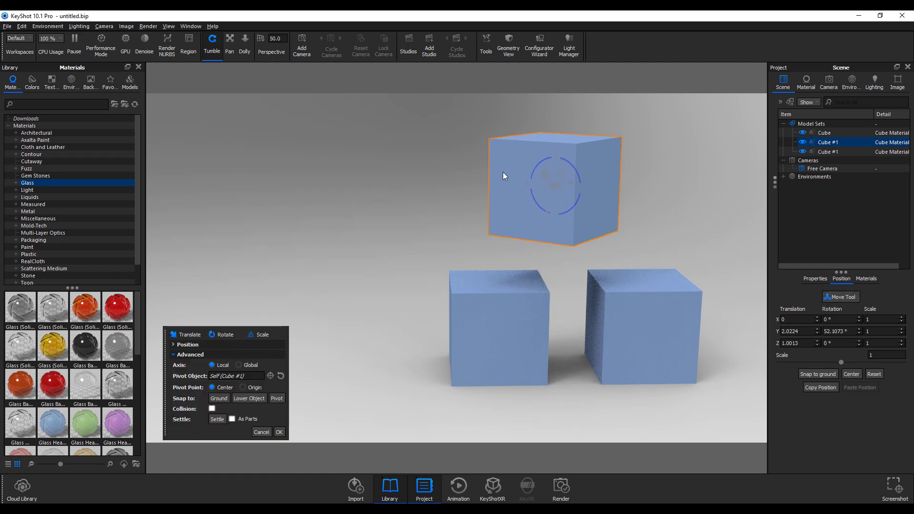
pyautogui.click(253, 401)
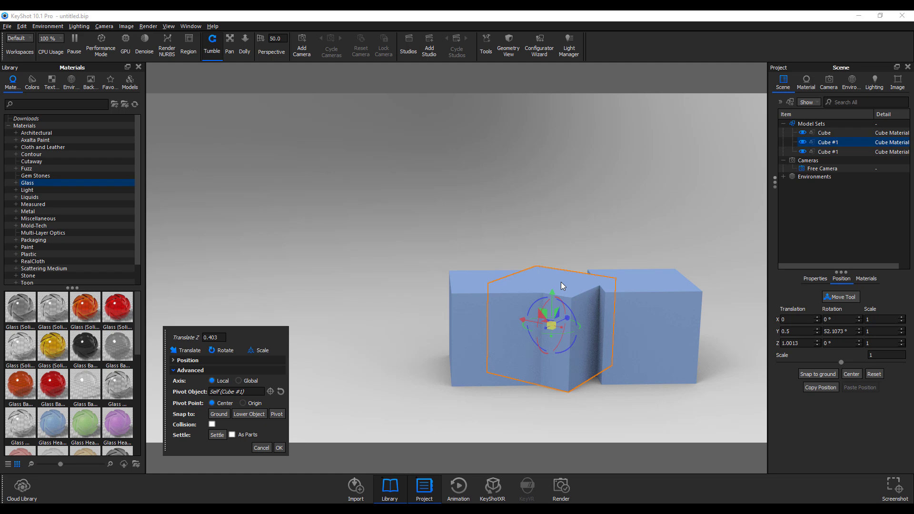
pyautogui.hotkey('ctrl', 'z')
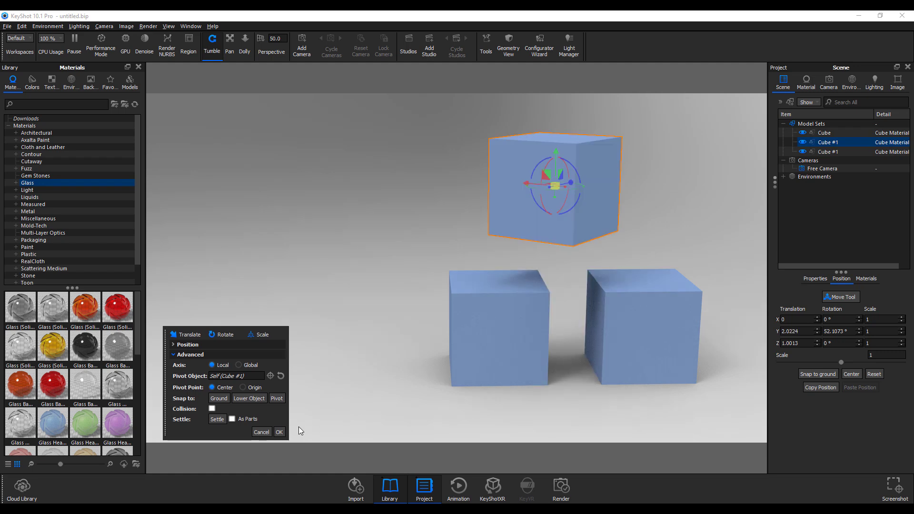
# Step: Settle the raised cube onto the two lower cubes, and lift it about 1.04 along Y
pyautogui.click(218, 420)
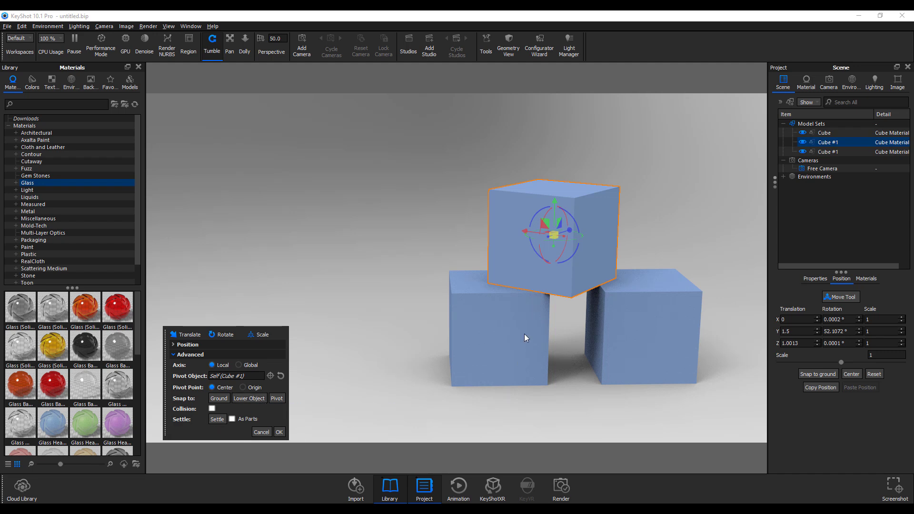
pyautogui.scroll(3, 511, 359)
pyautogui.scroll(-5, 510, 359)
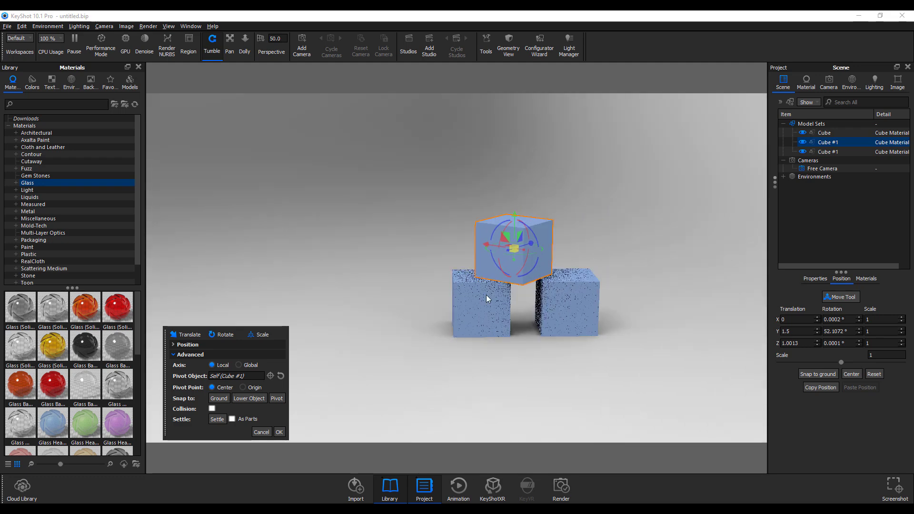
pyautogui.moveTo(516, 215); pyautogui.dragTo(510, 155)
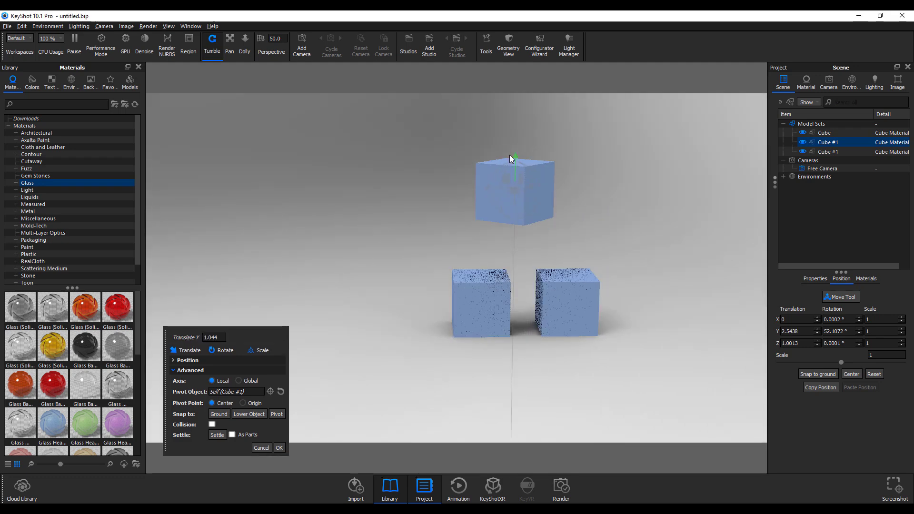
# Step: Slide the first cube about -0.60 along Z to widen the gap, and apply Settle to it
pyautogui.click(482, 285)
pyautogui.click(840, 297)
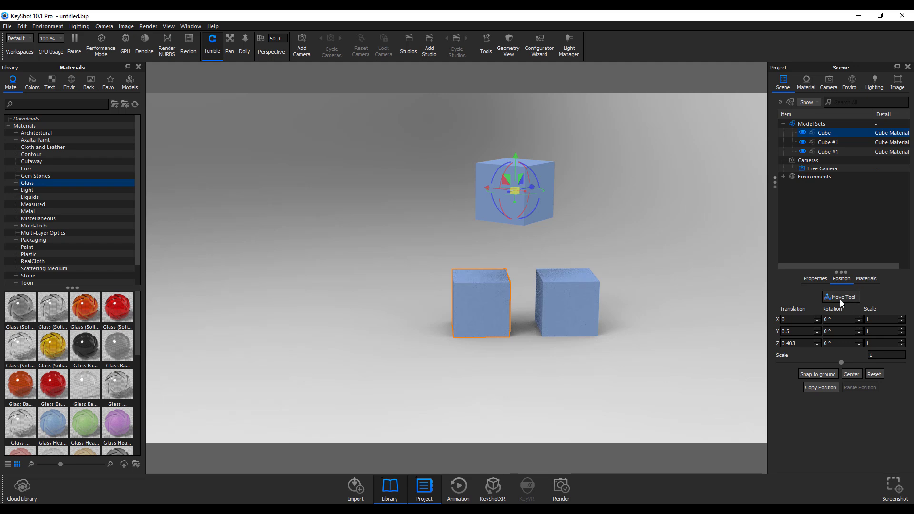
pyautogui.click(840, 297)
pyautogui.moveTo(499, 301); pyautogui.dragTo(482, 297)
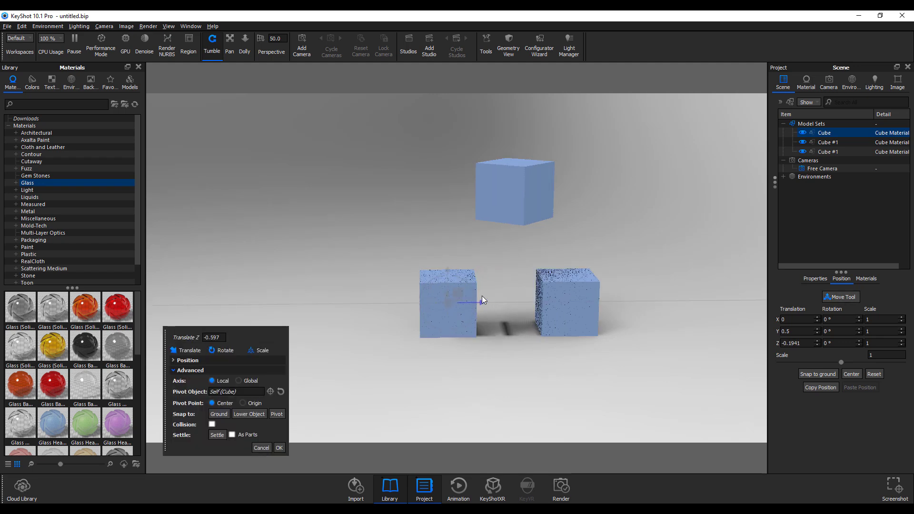
pyautogui.click(216, 435)
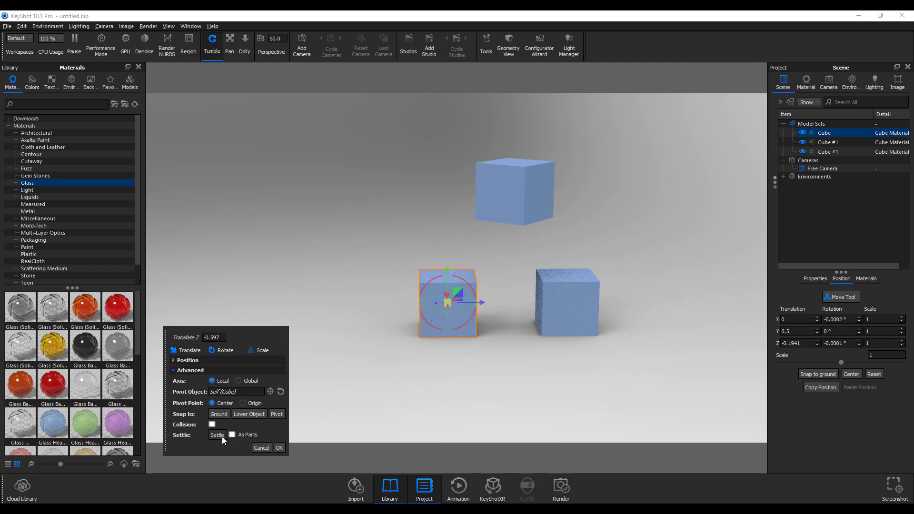
# Step: Settle the raised cube across the wider gap between the lower cubes and inspect its contact edges
pyautogui.click(502, 194)
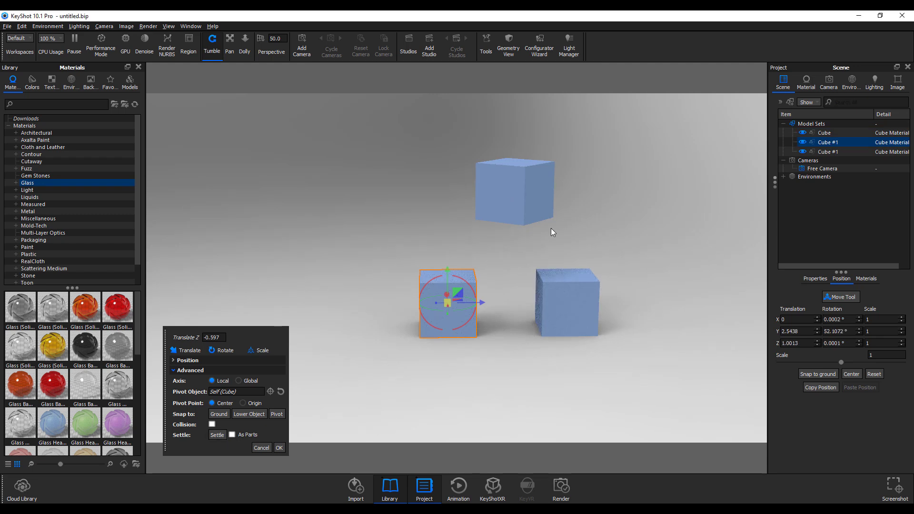
pyautogui.click(842, 296)
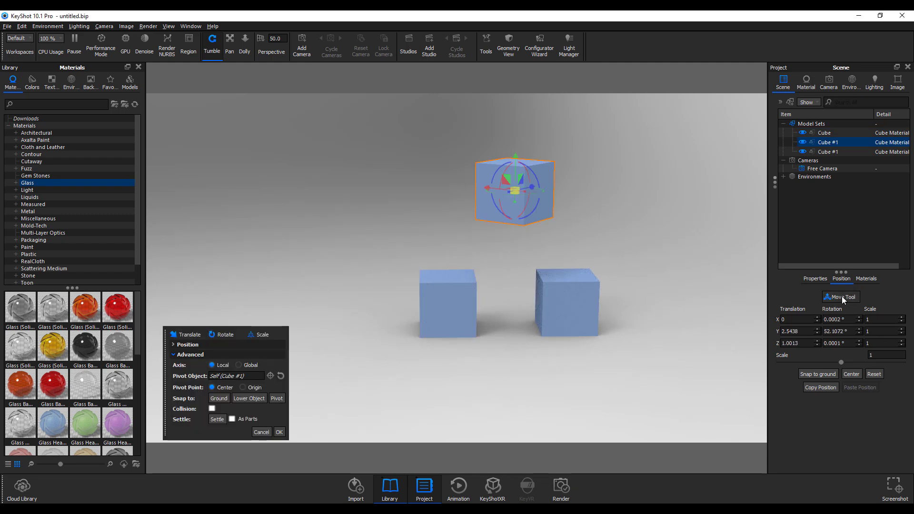
pyautogui.click(216, 421)
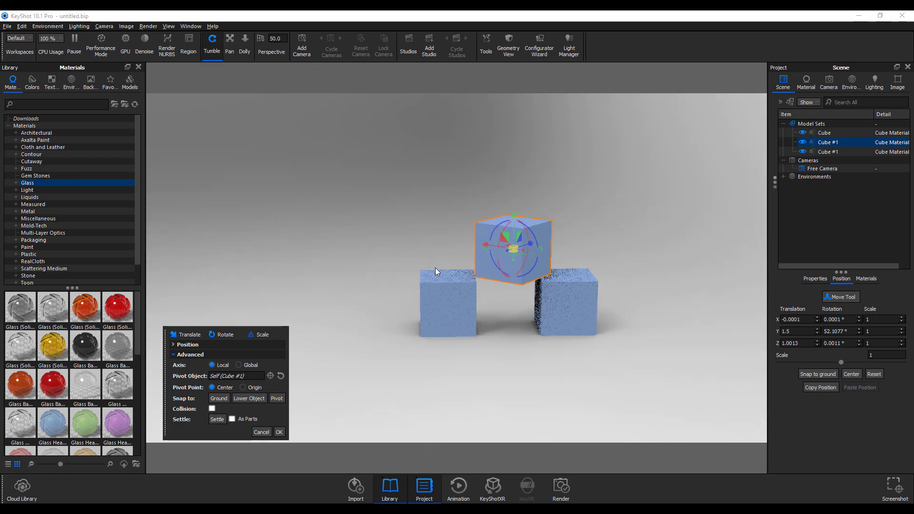
pyautogui.scroll(10, 435, 268)
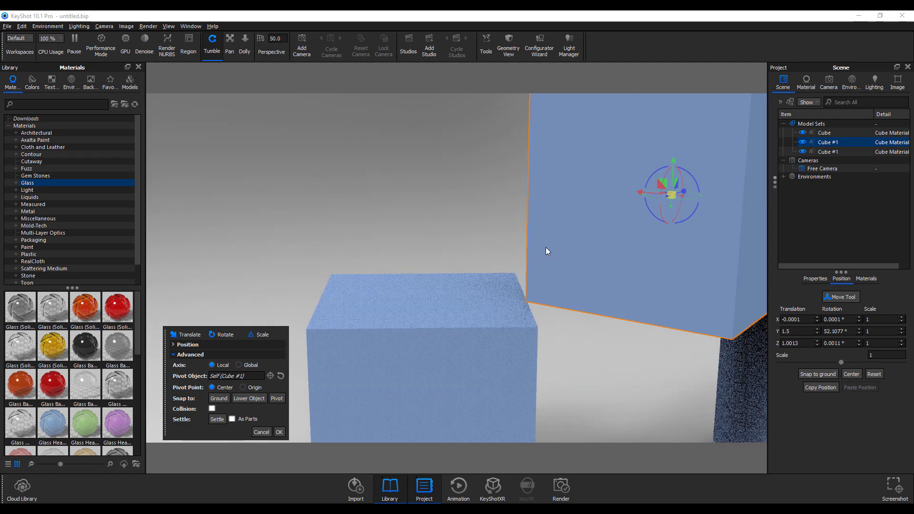
pyautogui.scroll(-10, 546, 247)
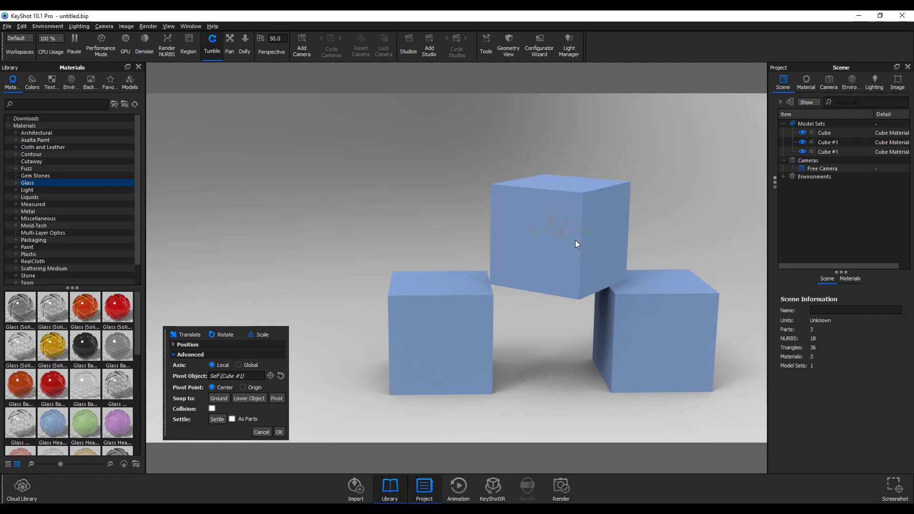
# Step: Rotate the upper cube about -200° around its X axis so it sits tilted
pyautogui.moveTo(576, 240); pyautogui.dragTo(508, 231)
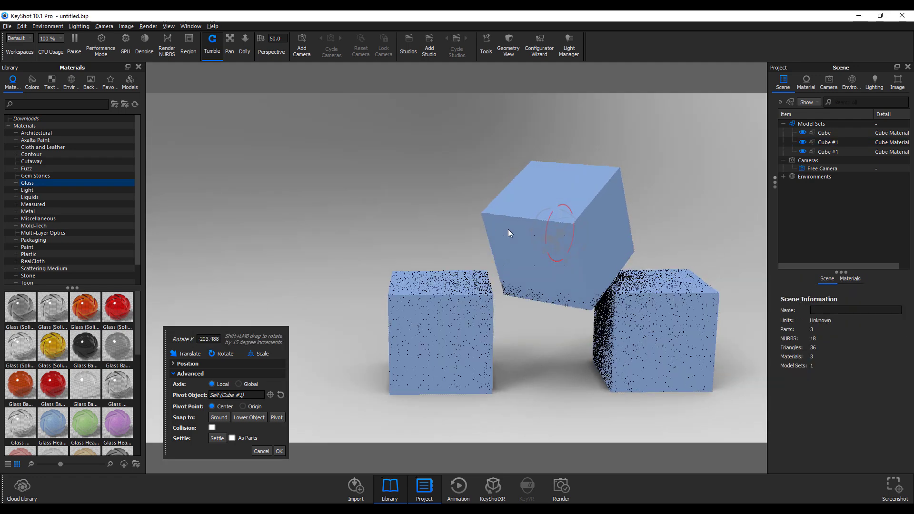
pyautogui.moveTo(556, 253); pyautogui.dragTo(555, 254)
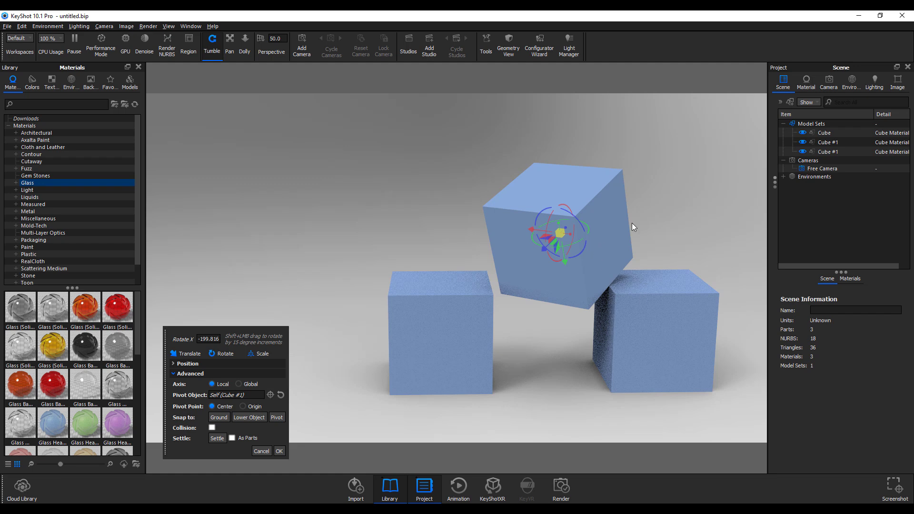
# Step: Delete the tilted upper cube from the scene
pyautogui.click(826, 150)
pyautogui.click(828, 143)
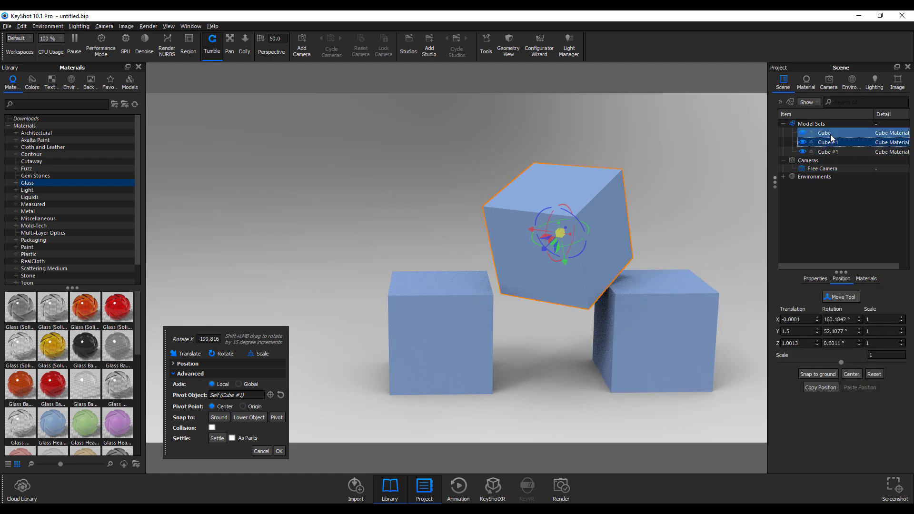
pyautogui.press('Delete')
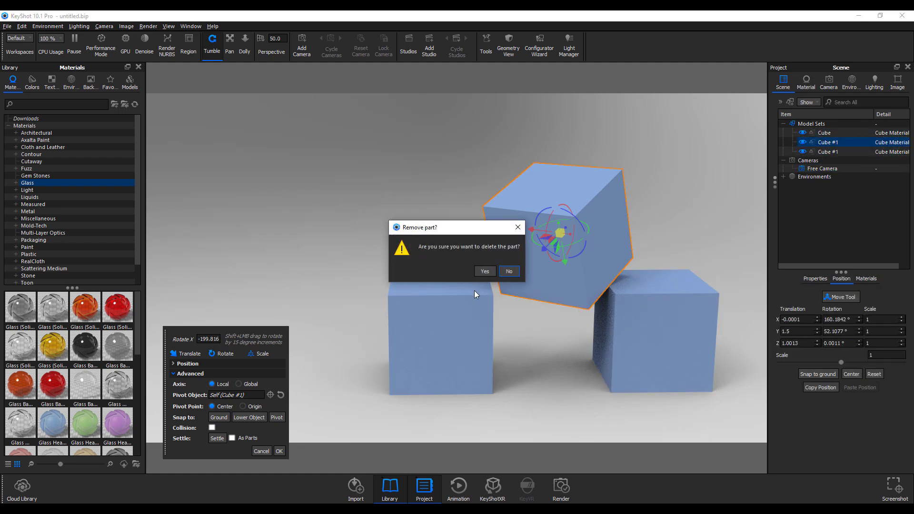
pyautogui.click(488, 271)
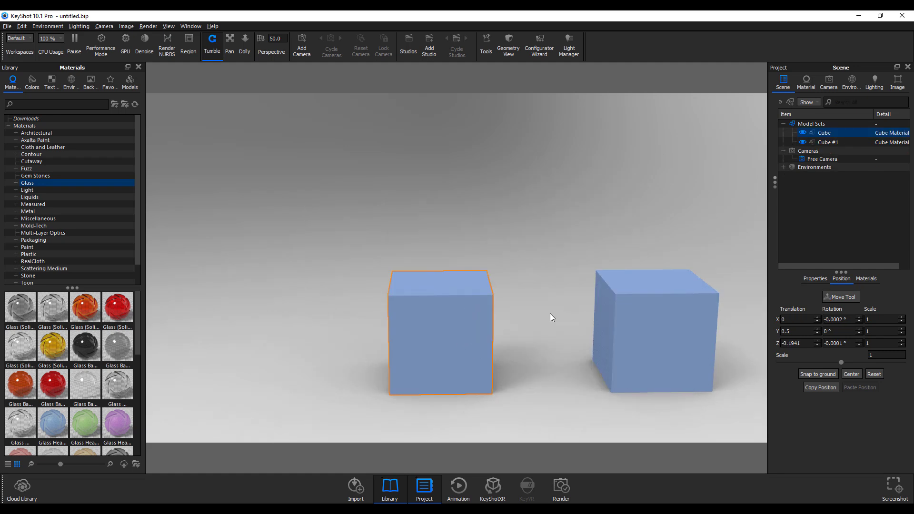
# Step: Move the first cube above the other one, to about 2.47 in Y and 1.30 in Z, and settle it with As Parts enabled
pyautogui.click(844, 299)
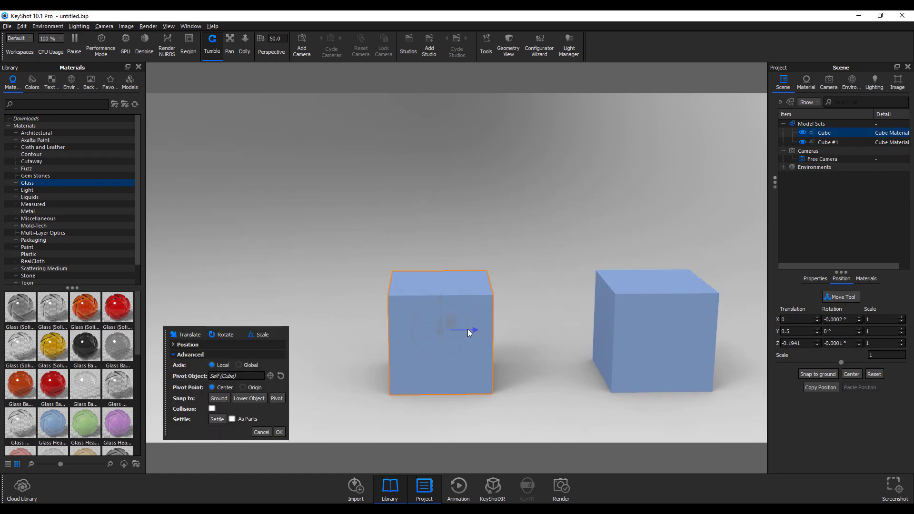
pyautogui.moveTo(468, 330); pyautogui.dragTo(627, 191)
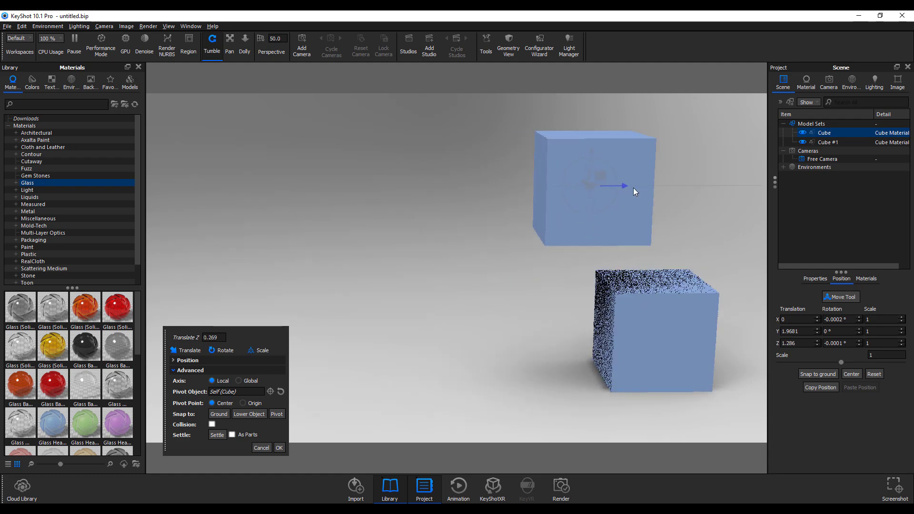
pyautogui.moveTo(592, 156); pyautogui.dragTo(601, 125)
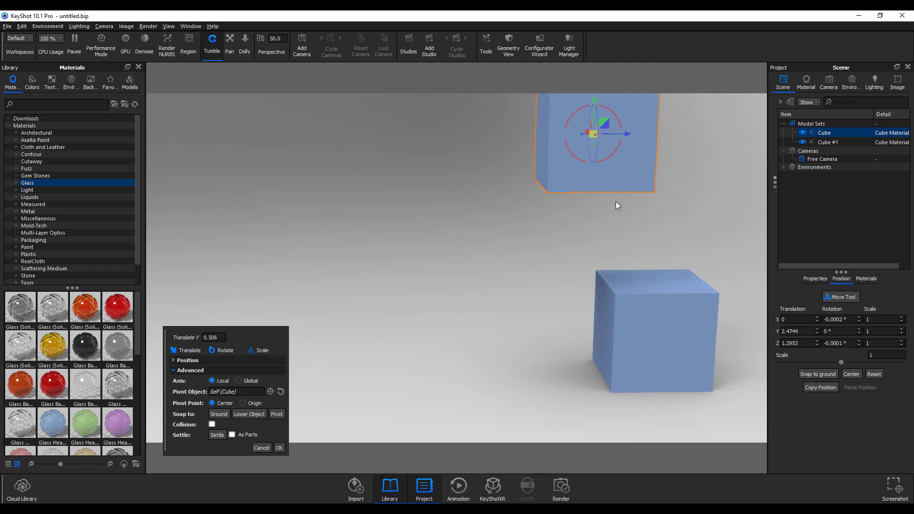
pyautogui.click(232, 435)
pyautogui.click(217, 435)
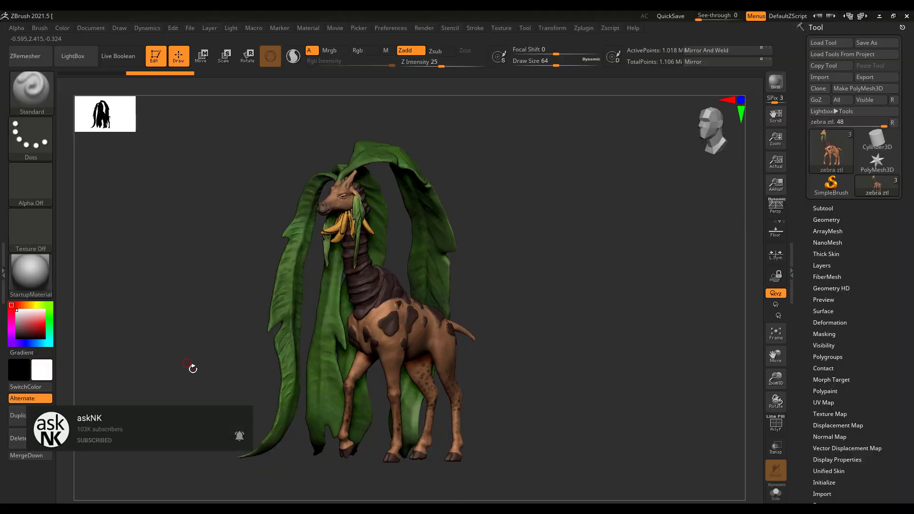
# Step: Switch to ZBrush, view the giraffe model with its leaves, and send it to KeyShot for rendering
pyautogui.moveTo(190, 370); pyautogui.dragTo(598, 314)
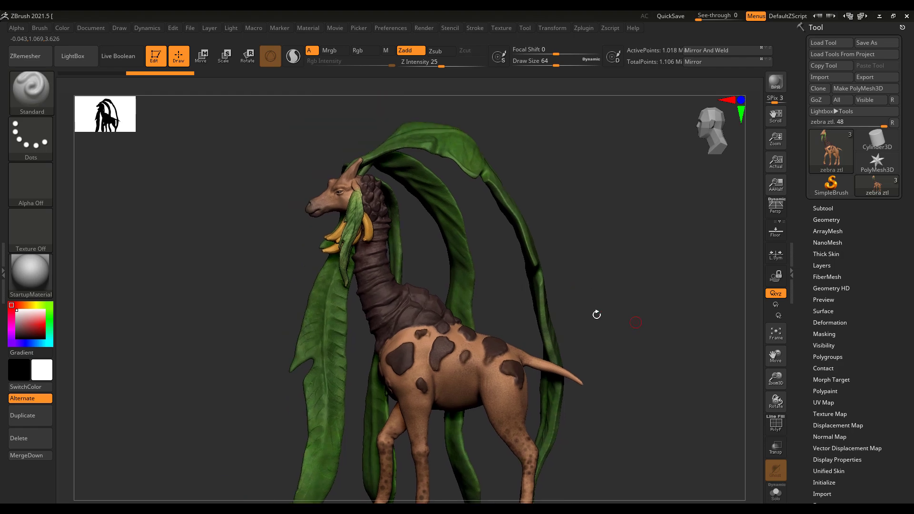
pyautogui.moveTo(509, 296); pyautogui.dragTo(702, 337)
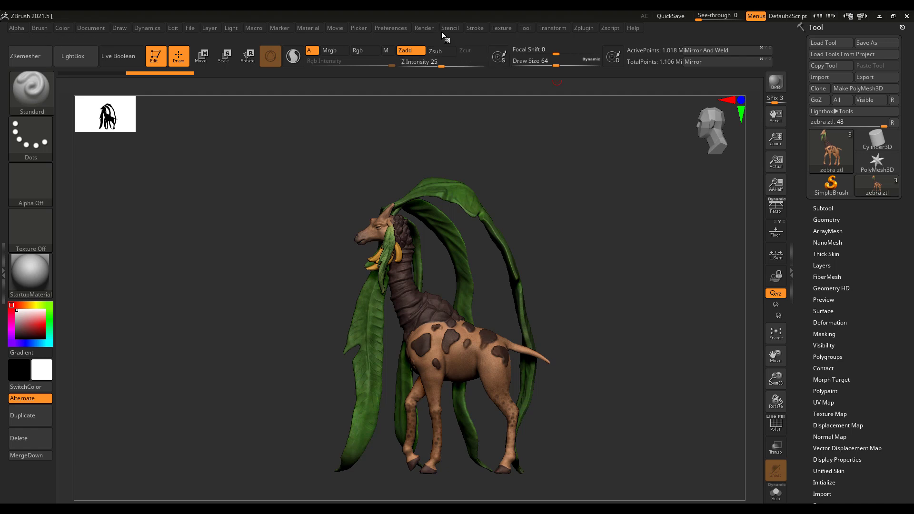
pyautogui.click(423, 28)
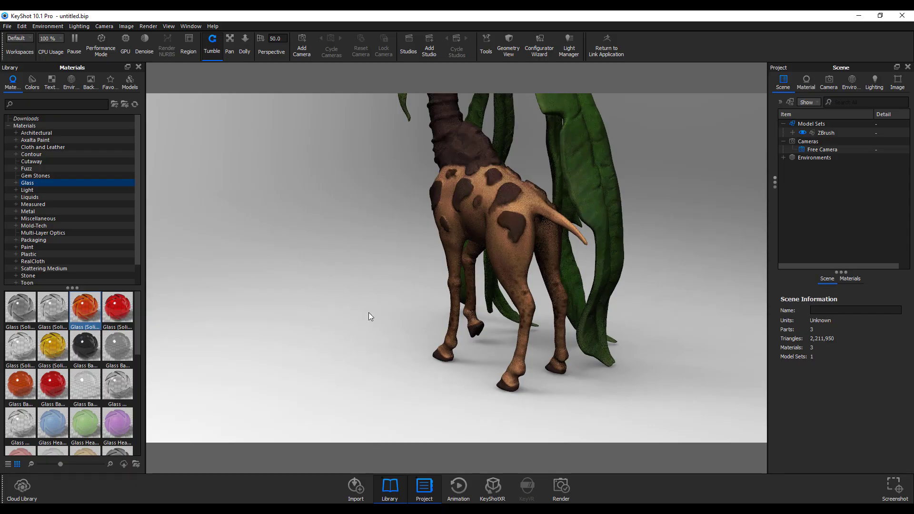
# Step: Snap the entire ZBrush model group to the ground with the Move Tool and accept its position
pyautogui.moveTo(369, 312); pyautogui.dragTo(559, 261)
pyautogui.scroll(-6, 562, 287)
pyautogui.click(476, 245)
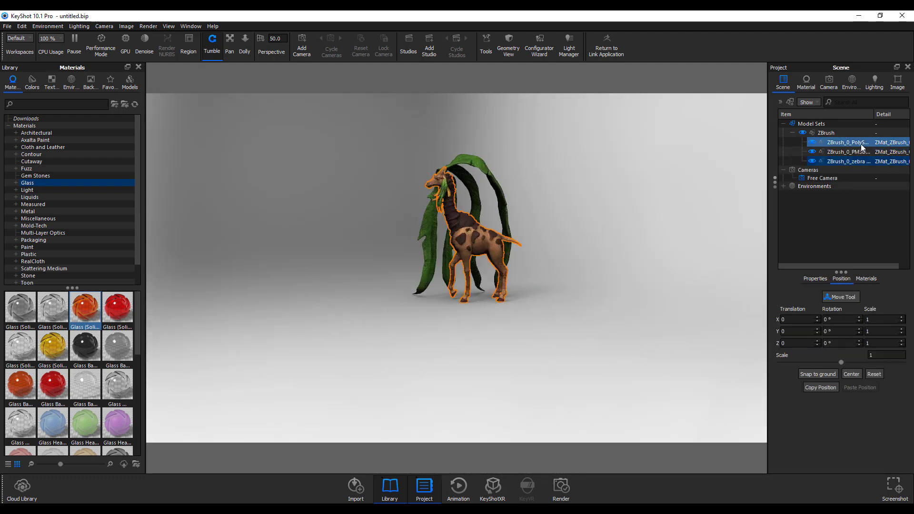
pyautogui.click(836, 133)
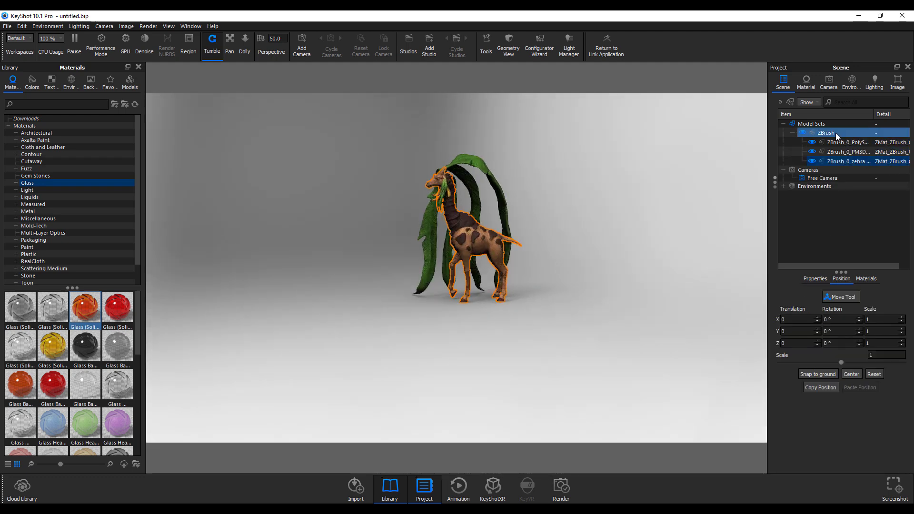
pyautogui.click(841, 297)
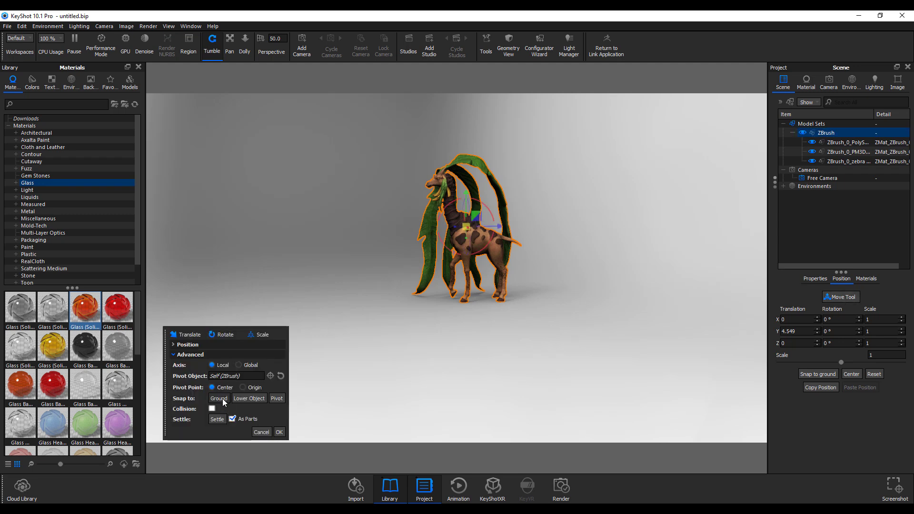
pyautogui.click(279, 432)
pyautogui.click(322, 297)
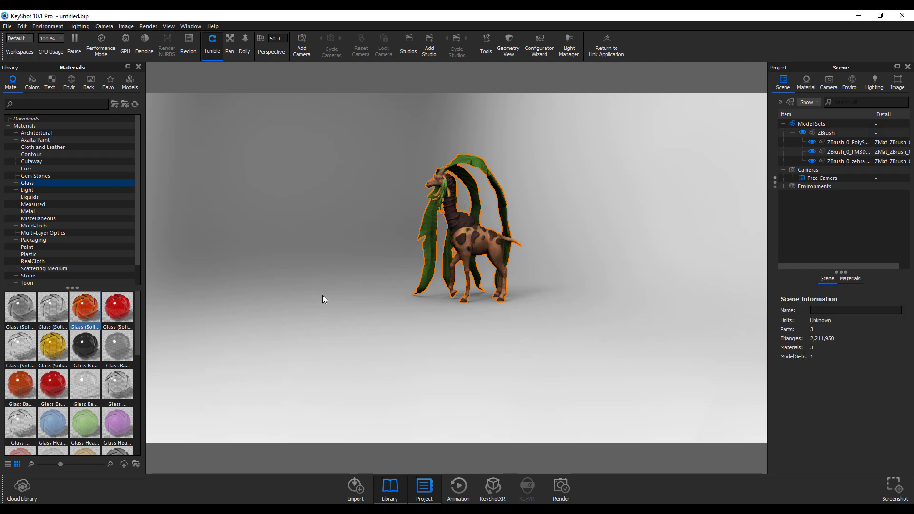
# Step: Add a spotlight and raise it about 11.05 along Y so it sits above the giraffe
pyautogui.click(22, 26)
pyautogui.moveTo(52, 88)
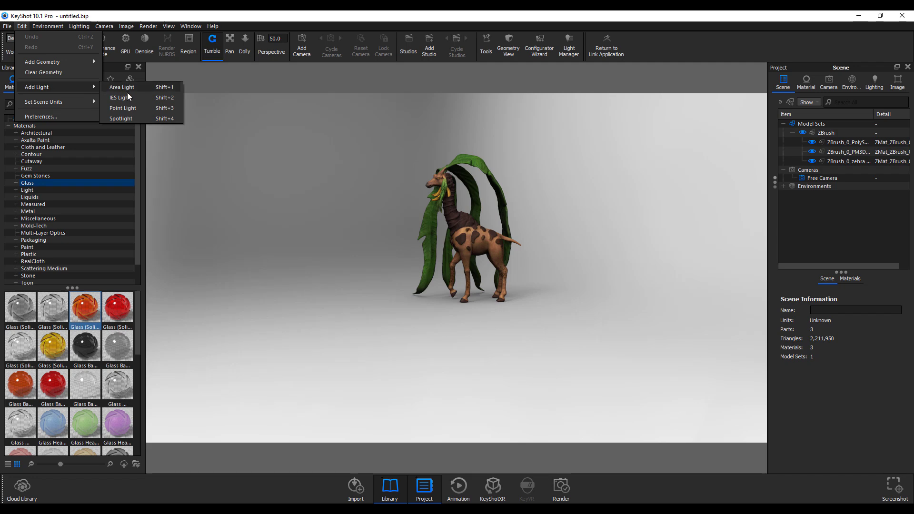
pyautogui.click(122, 119)
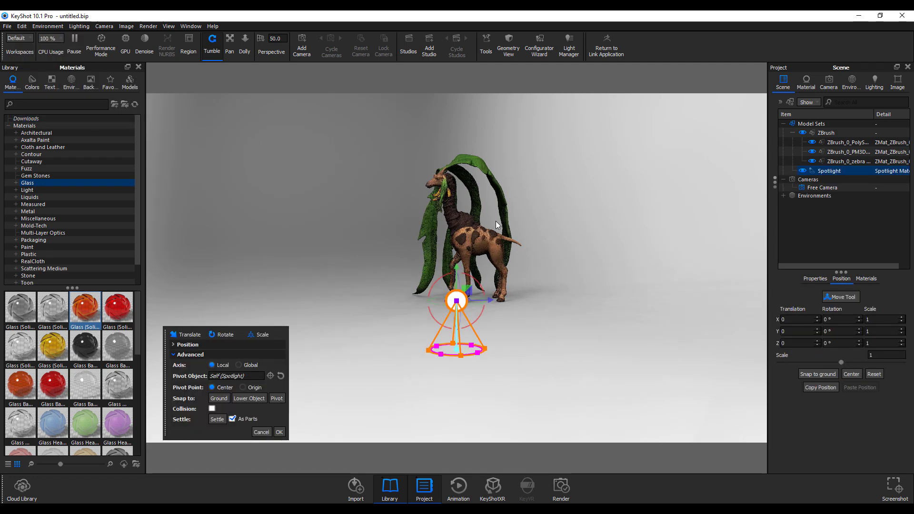
pyautogui.moveTo(456, 267); pyautogui.dragTo(458, 96)
# Step: Add a point light, move it about 2.47 along Y and -1.13 along Z, and accept its placement
pyautogui.click(19, 27)
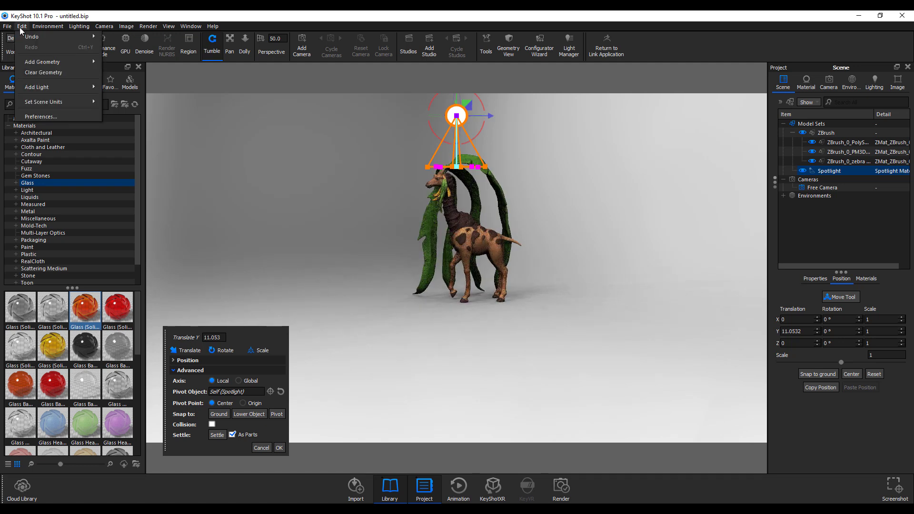
pyautogui.moveTo(56, 87)
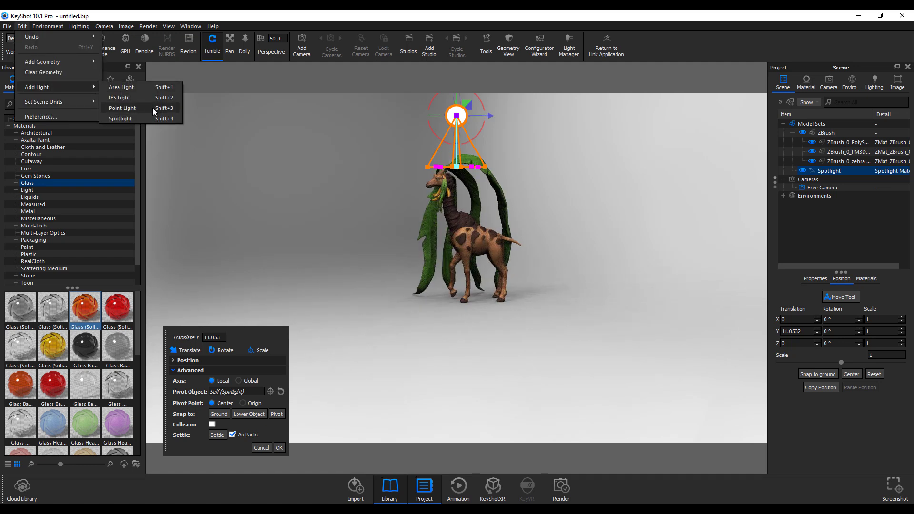
pyautogui.press('Escape')
pyautogui.press('Escape')
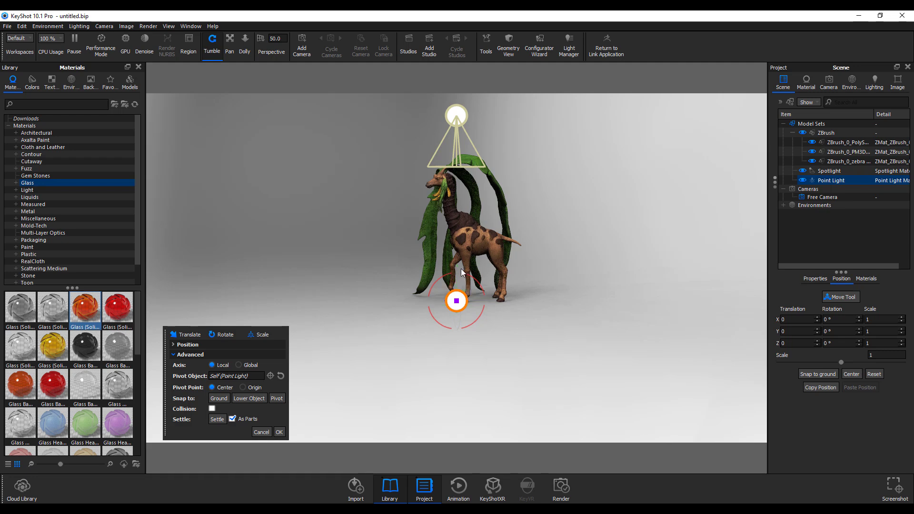
pyautogui.moveTo(458, 269); pyautogui.dragTo(455, 233)
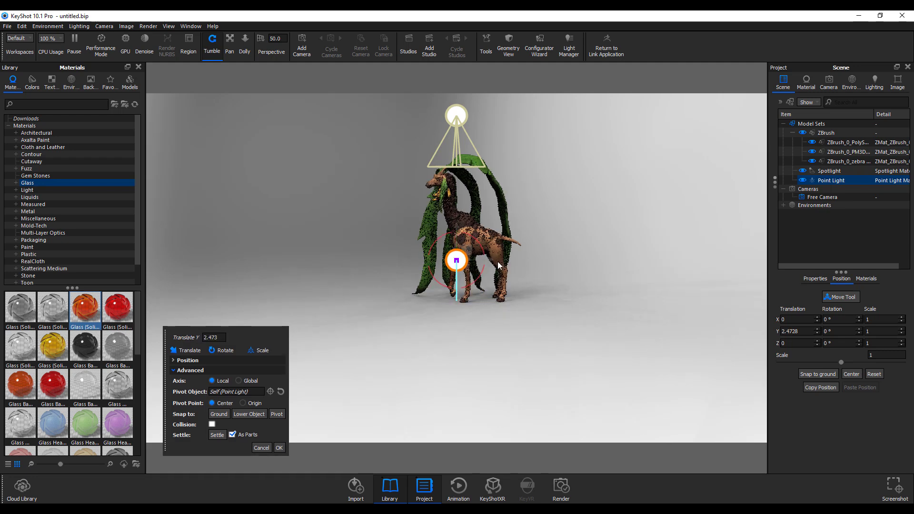
pyautogui.moveTo(490, 260); pyautogui.dragTo(472, 257)
pyautogui.scroll(-5, 431, 243)
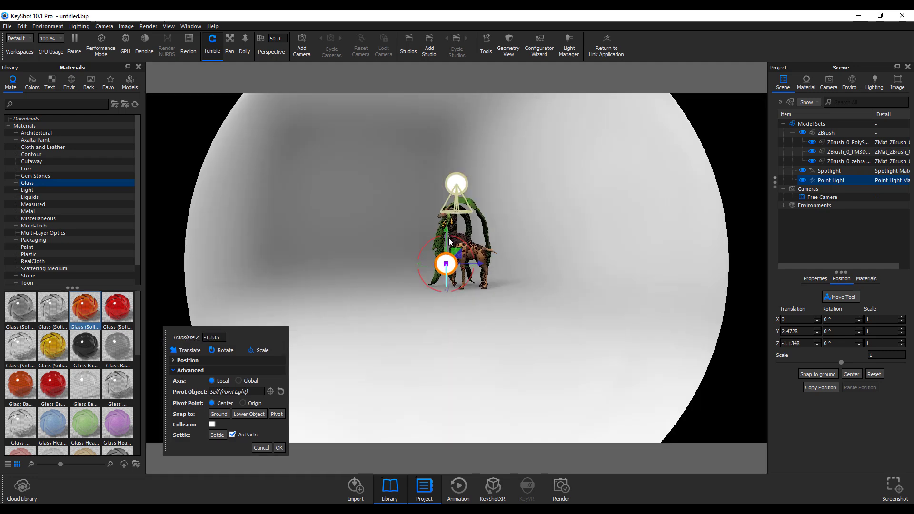
pyautogui.scroll(6, 460, 216)
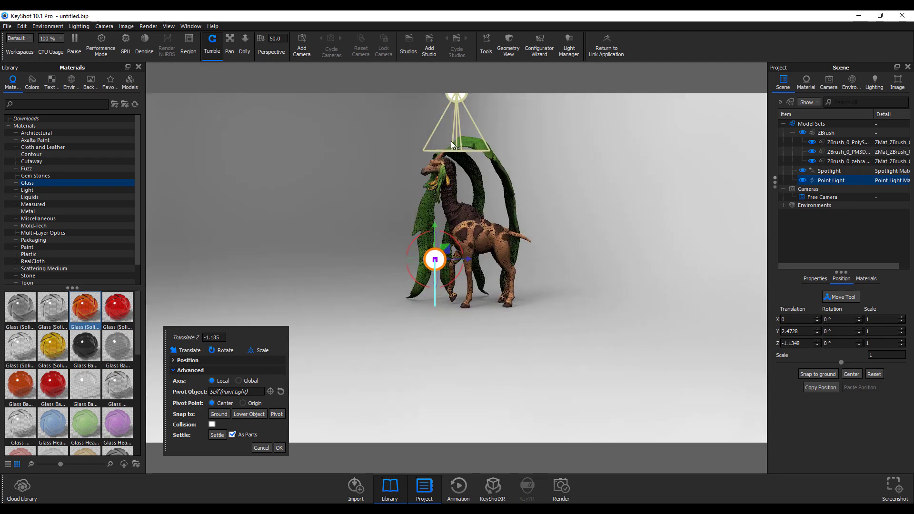
pyautogui.click(456, 146)
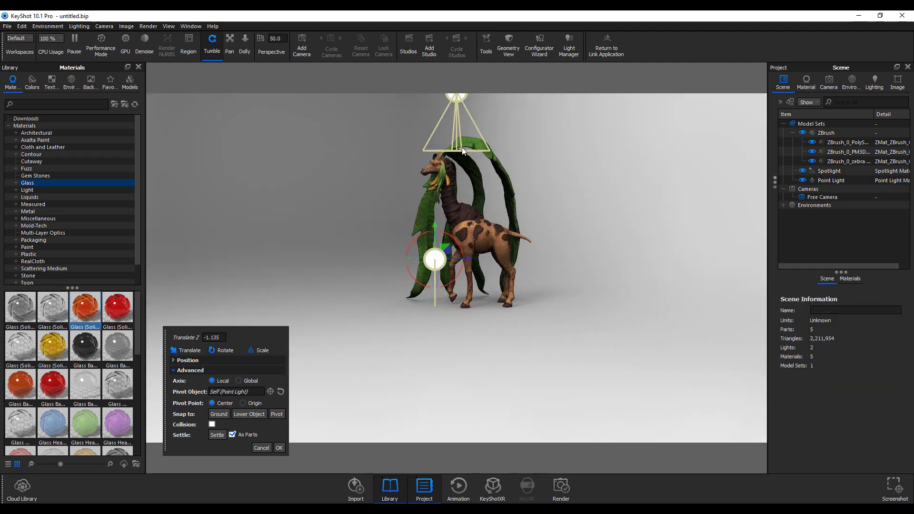
pyautogui.click(460, 148)
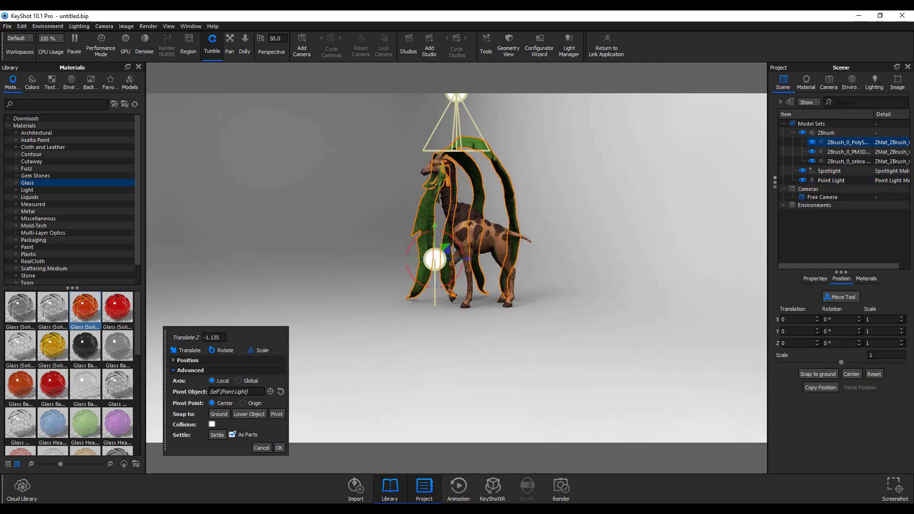
pyautogui.click(279, 449)
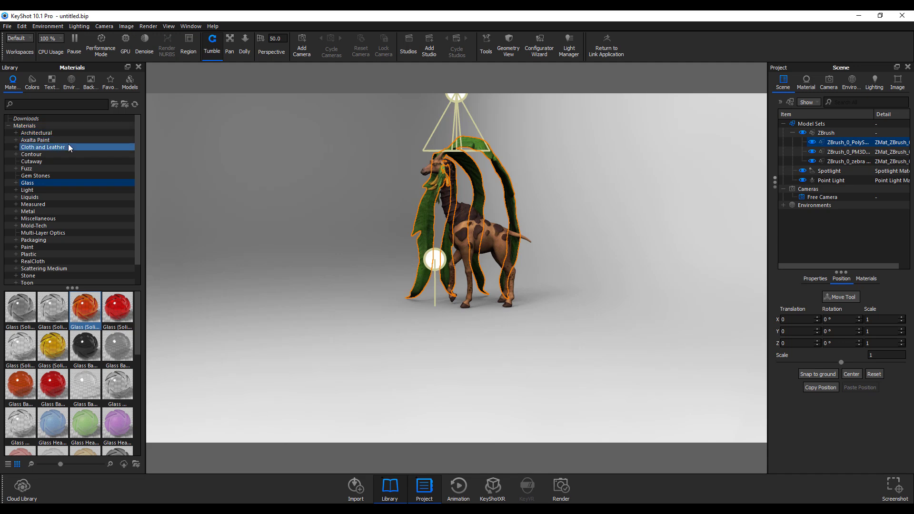
# Step: Open the Light Manager and position its window so the upper part of the giraffe stays visible
pyautogui.click(191, 27)
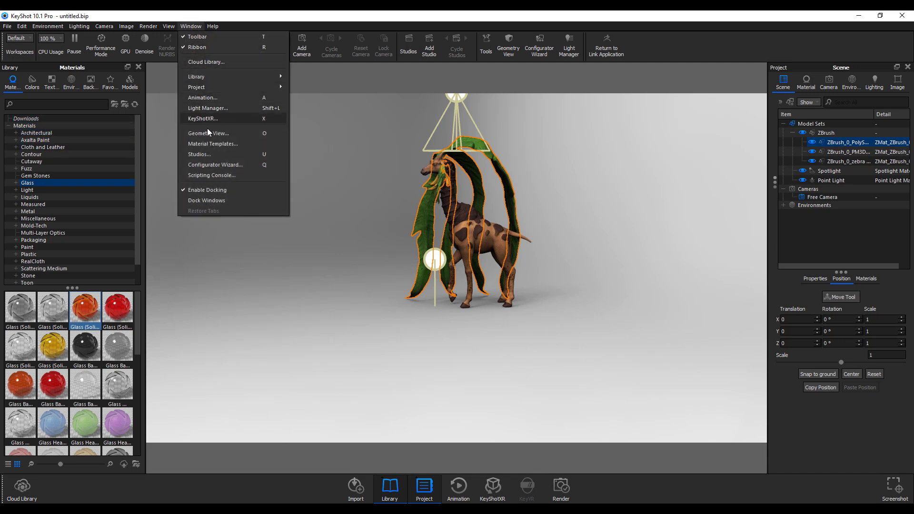
pyautogui.click(202, 108)
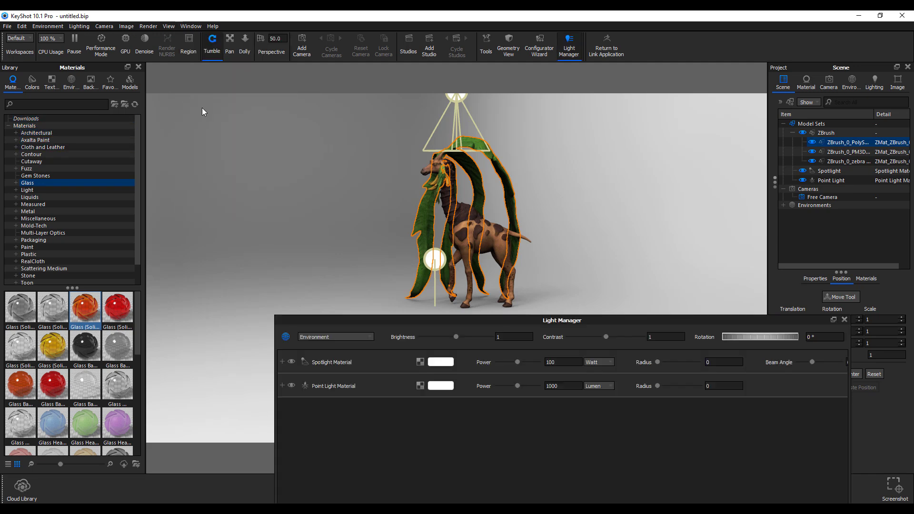
pyautogui.moveTo(427, 328); pyautogui.dragTo(299, 279)
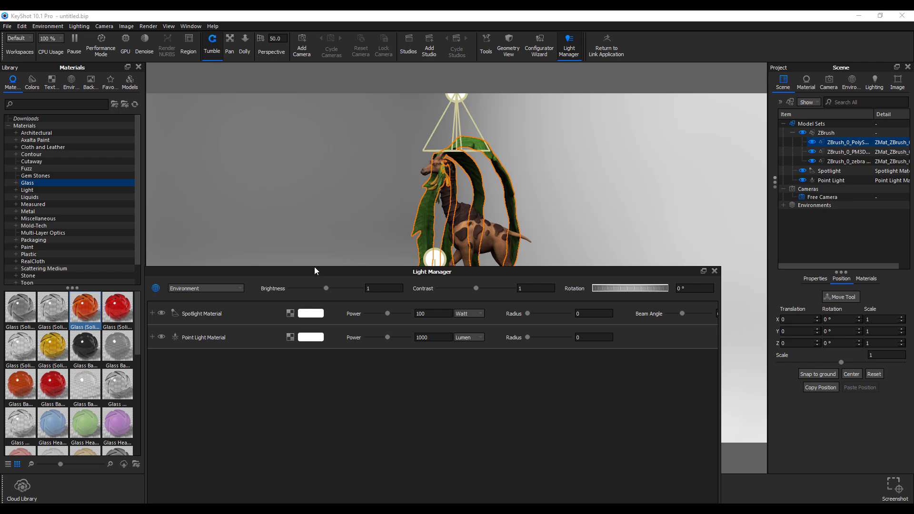
pyautogui.moveTo(315, 270); pyautogui.dragTo(314, 236)
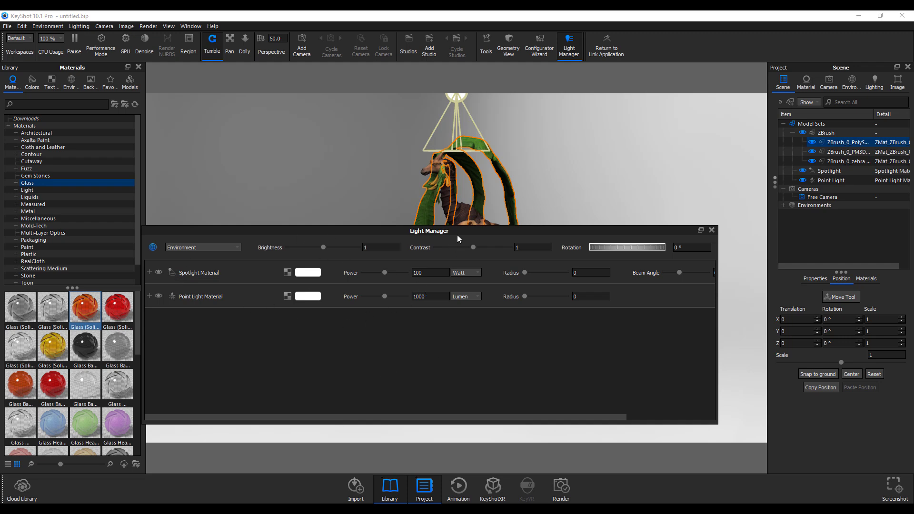
pyautogui.moveTo(461, 235); pyautogui.dragTo(524, 275)
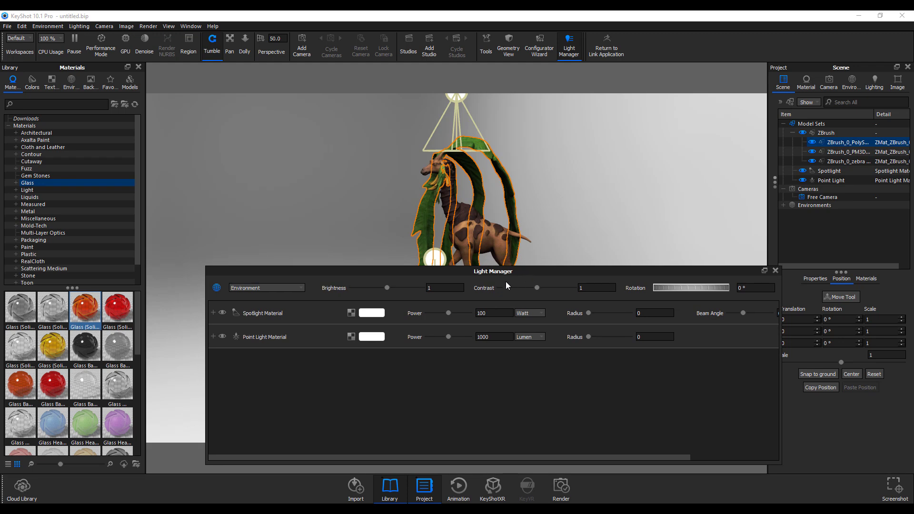
# Step: Show the environment settings and set the environment's brightness to 0.34, contrast to 1.226 and rotation to about 278° in the Light Manager
pyautogui.click(852, 85)
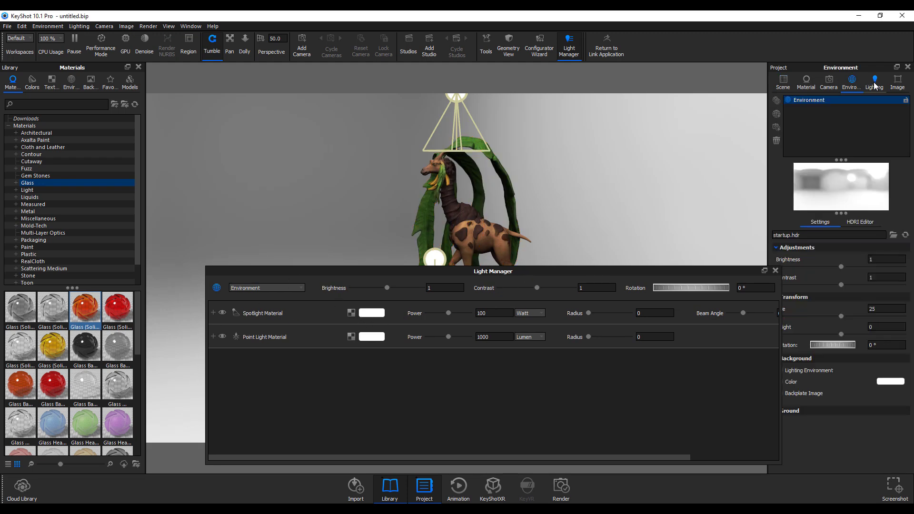
pyautogui.click(875, 84)
pyautogui.click(852, 81)
pyautogui.moveTo(386, 287); pyautogui.dragTo(364, 294)
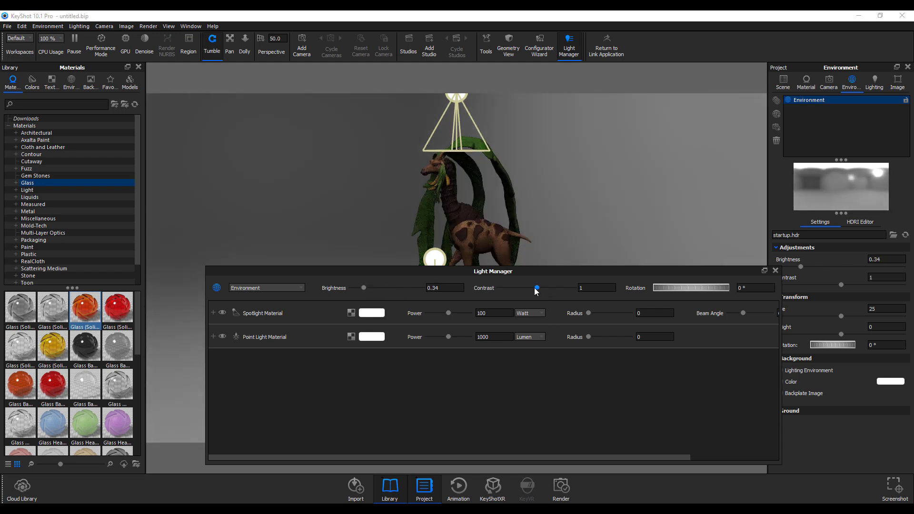
pyautogui.moveTo(537, 287)
pyautogui.mouseDown()
pyautogui.moveTo(557, 289)
pyautogui.moveTo(546, 289)
pyautogui.mouseUp()
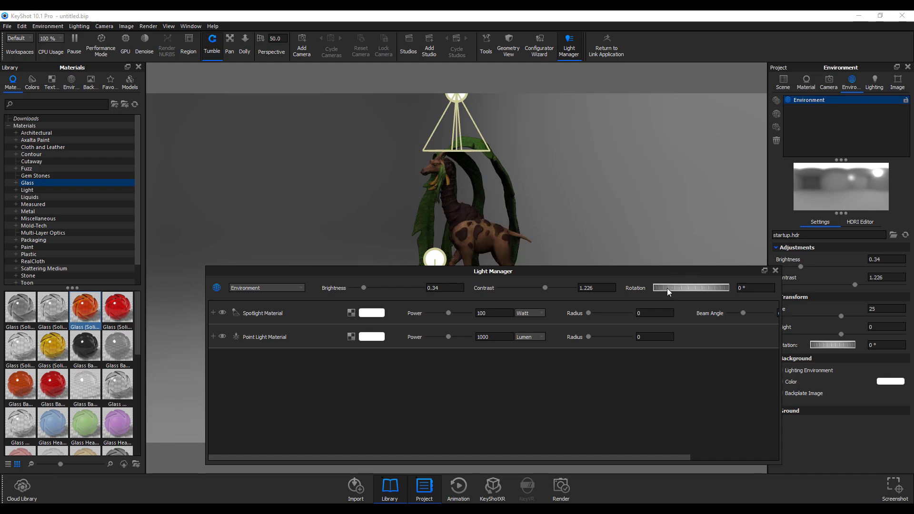
pyautogui.moveTo(667, 287); pyautogui.dragTo(694, 289)
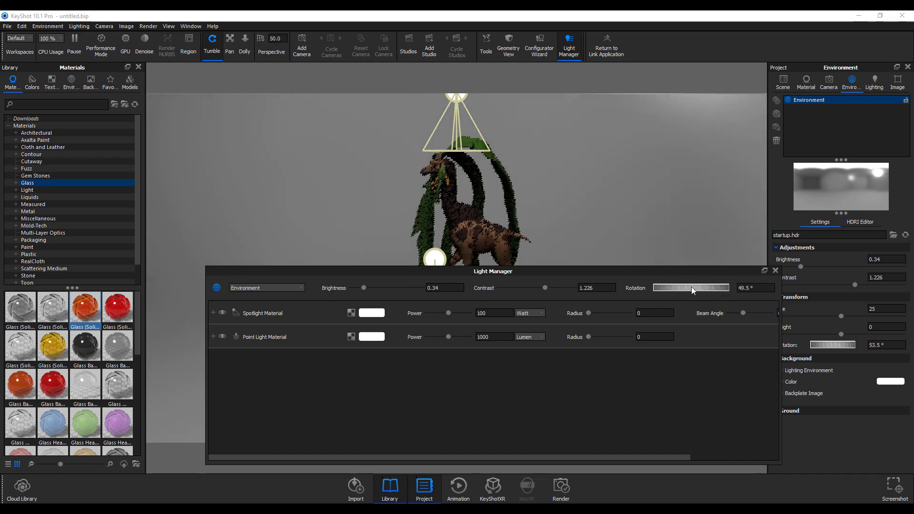
pyautogui.keyDown('ctrl'); pyautogui.moveTo(404, 286); pyautogui.dragTo(604, 282); pyautogui.keyUp('ctrl')
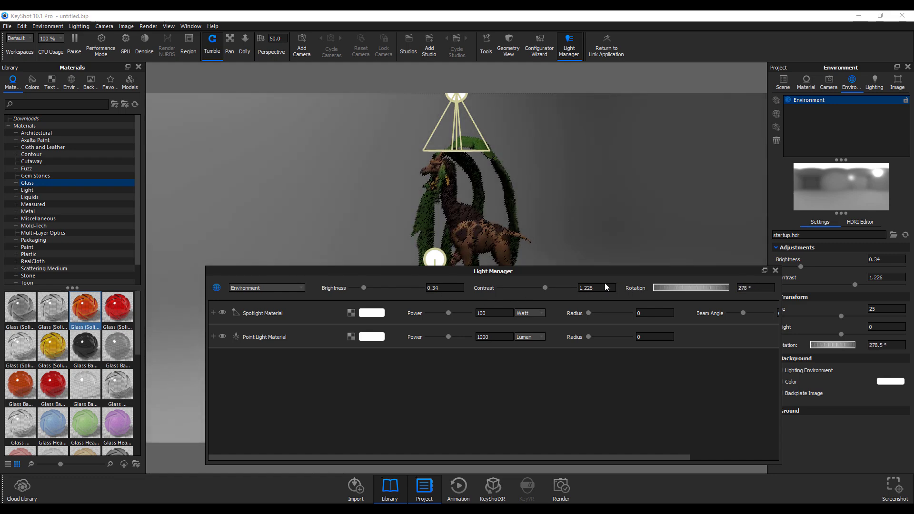
# Step: Change the point light's power unit to Watt and select both the spotlight and the point light in the Light Manager
pyautogui.click(510, 204)
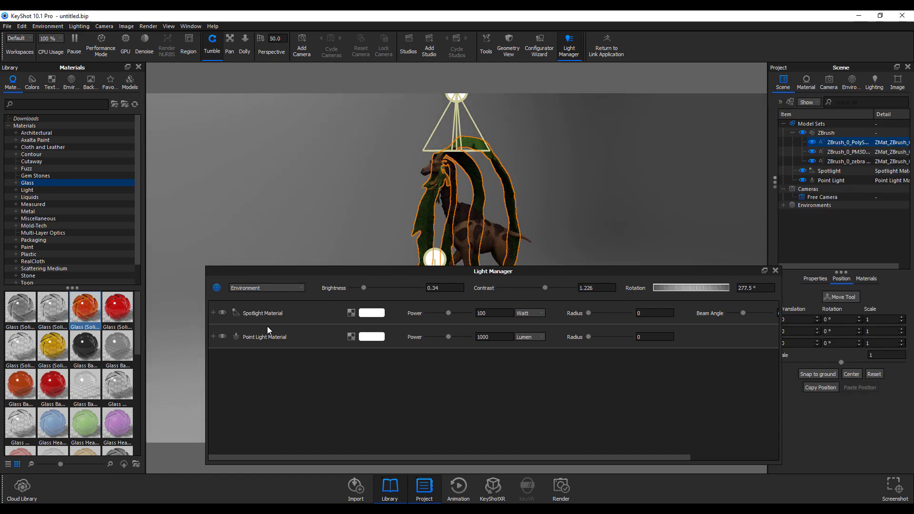
pyautogui.click(288, 317)
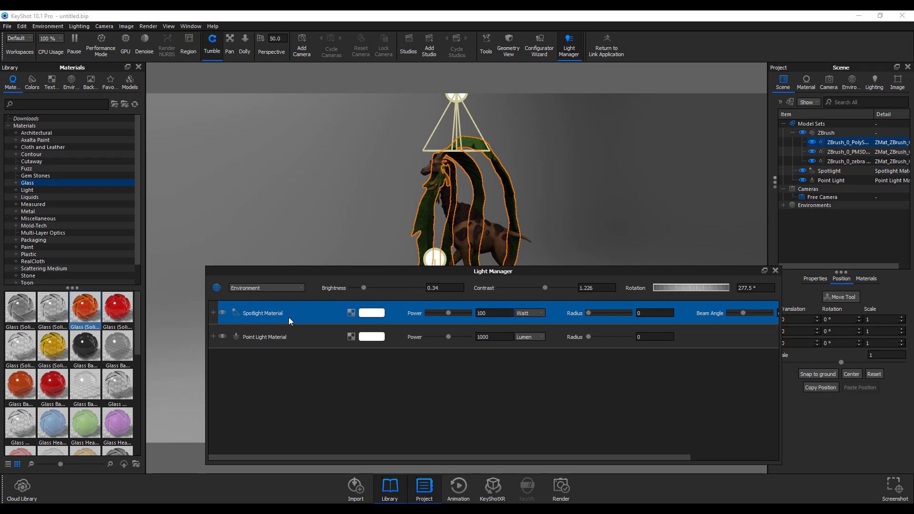
pyautogui.click(533, 337)
pyautogui.click(527, 348)
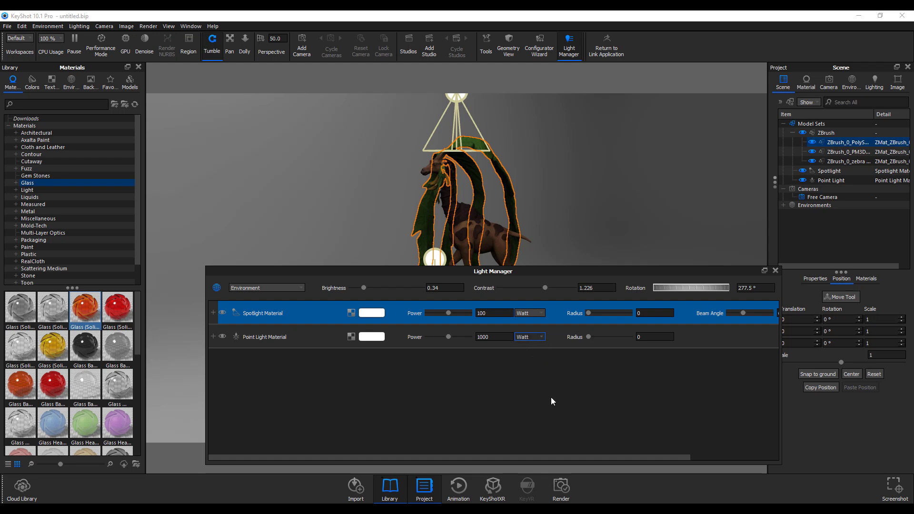
pyautogui.keyDown('ctrl'); pyautogui.click(298, 337); pyautogui.keyUp('ctrl')
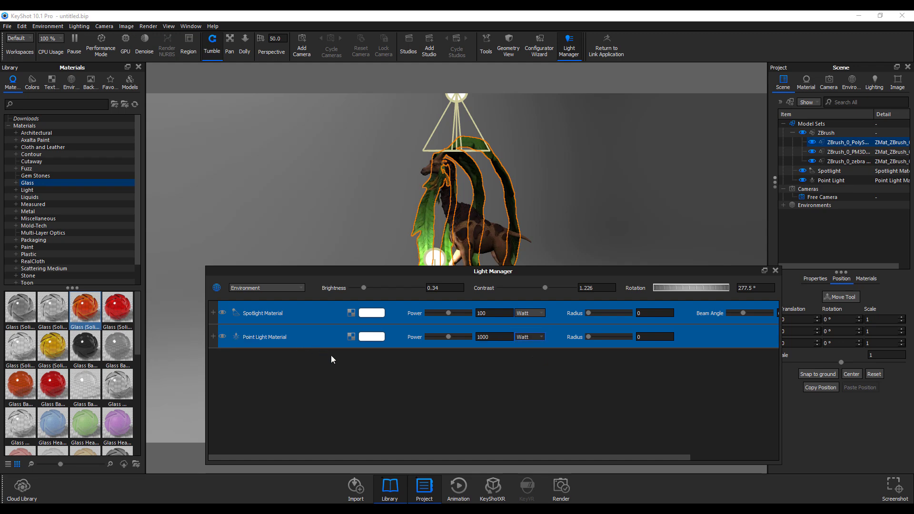
# Step: Color both selected lights red and set their power to 200 Watt
pyautogui.click(372, 313)
pyautogui.click(206, 342)
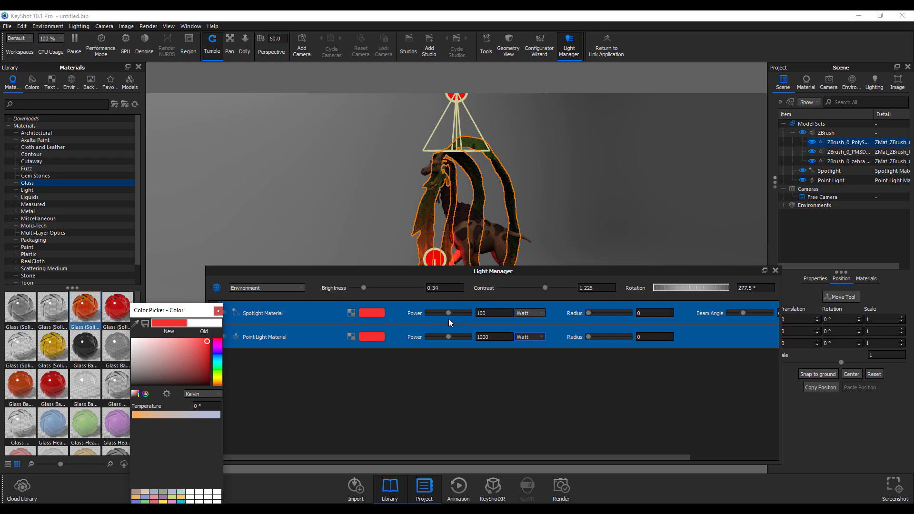
pyautogui.moveTo(448, 315); pyautogui.dragTo(480, 321)
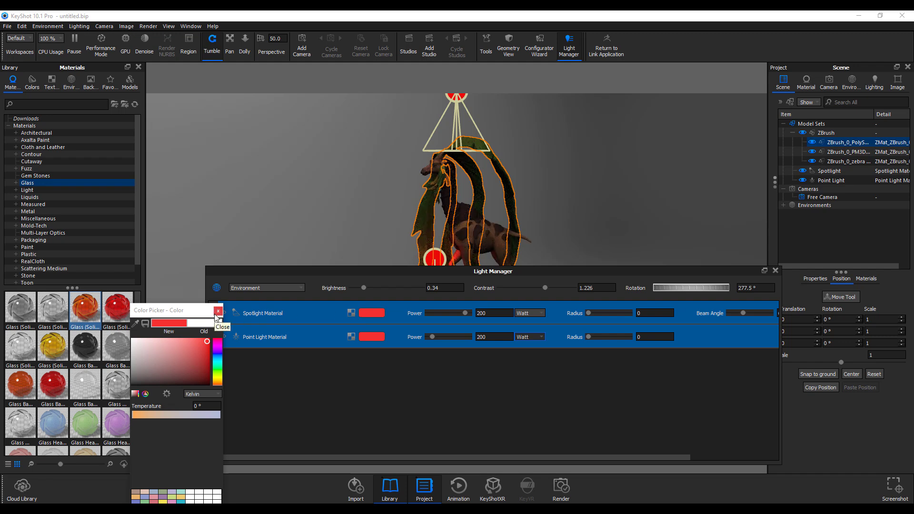
# Step: Try a color temperature of 9500 Kelvin on both lights and discard the color change
pyautogui.moveTo(180, 312); pyautogui.dragTo(293, 210)
pyautogui.moveTo(290, 313); pyautogui.dragTo(336, 316)
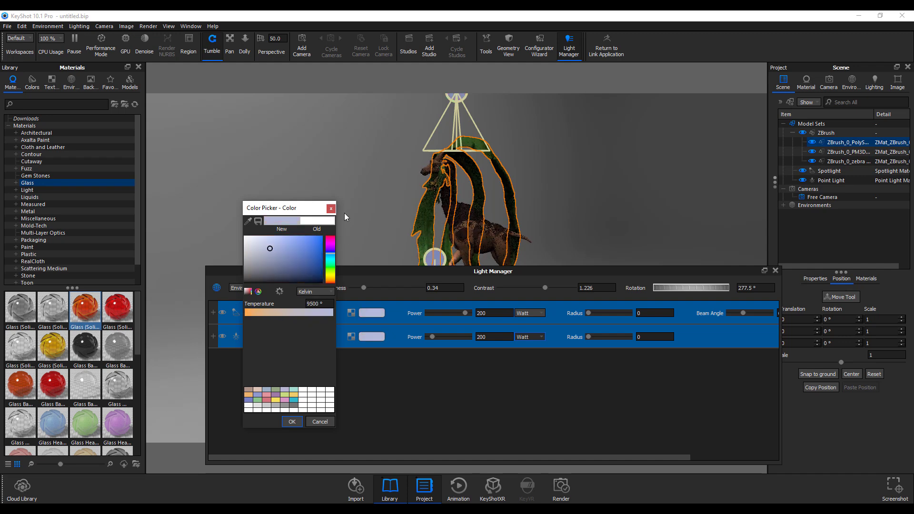
pyautogui.click(330, 208)
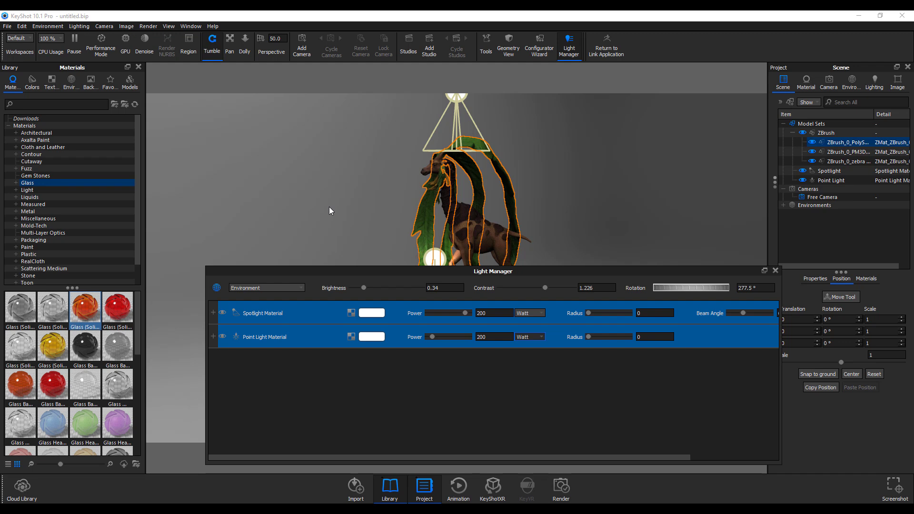
# Step: Set both lights' radius to 3.545, select only the spotlight, and move the Light Manager aside
pyautogui.moveTo(588, 337); pyautogui.dragTo(616, 344)
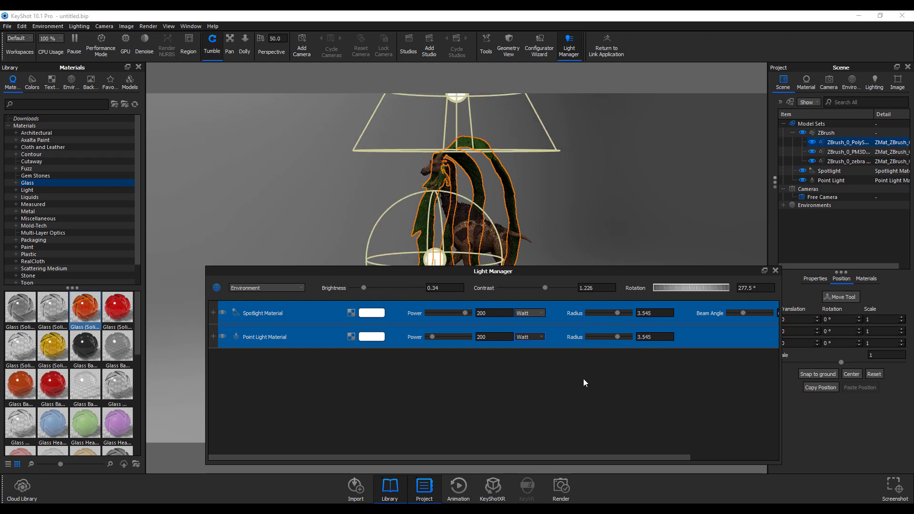
pyautogui.click(286, 336)
pyautogui.click(298, 317)
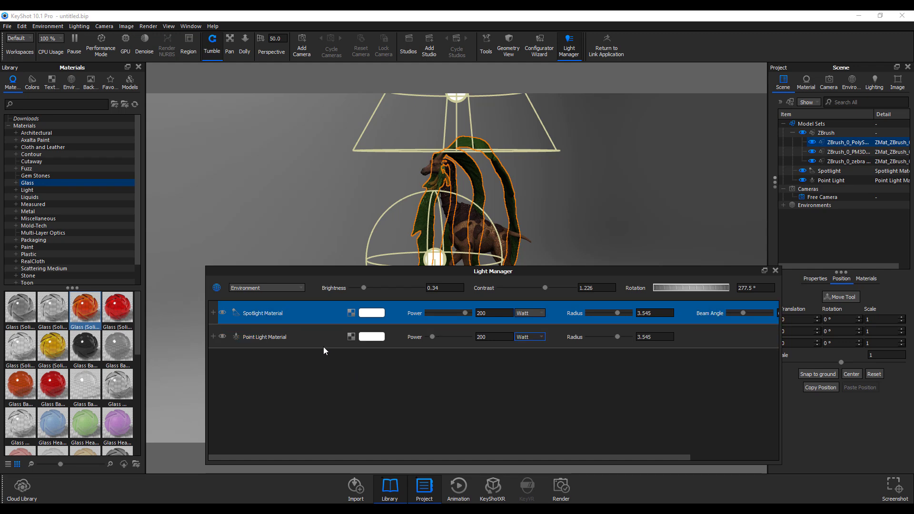
pyautogui.click(305, 336)
pyautogui.click(300, 320)
pyautogui.moveTo(563, 272); pyautogui.dragTo(382, 256)
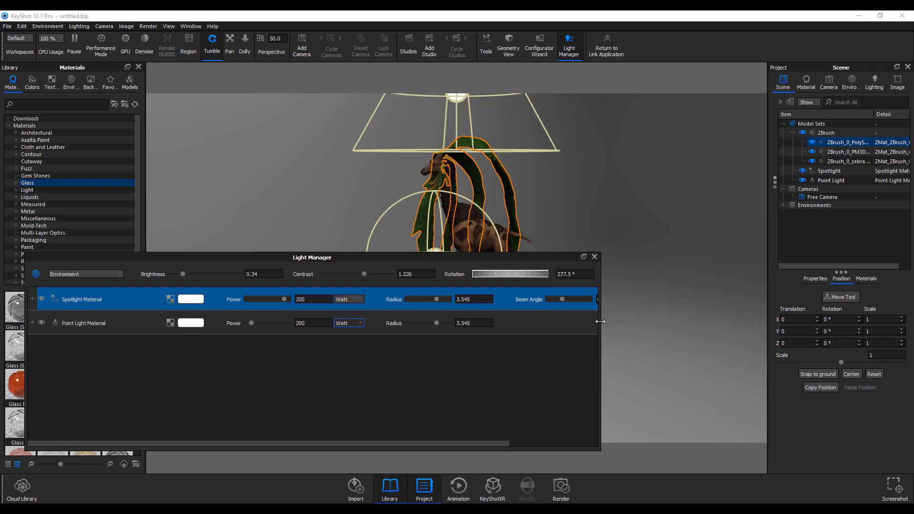
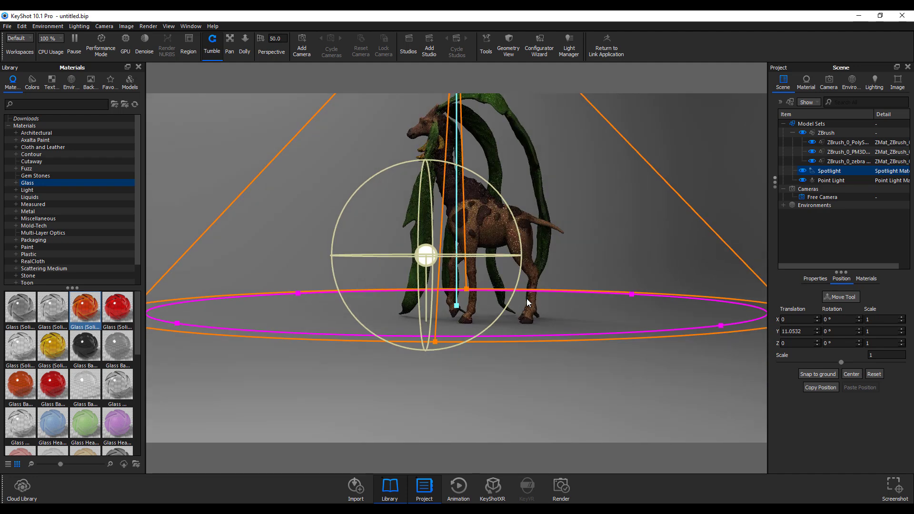
# Step: Lower the end handle of the spotlight's gizmo slightly and enable Ground Illumination in the lighting settings
pyautogui.moveTo(455, 302)
pyautogui.mouseDown()
pyautogui.moveTo(457, 294)
pyautogui.moveTo(462, 313)
pyautogui.mouseUp()
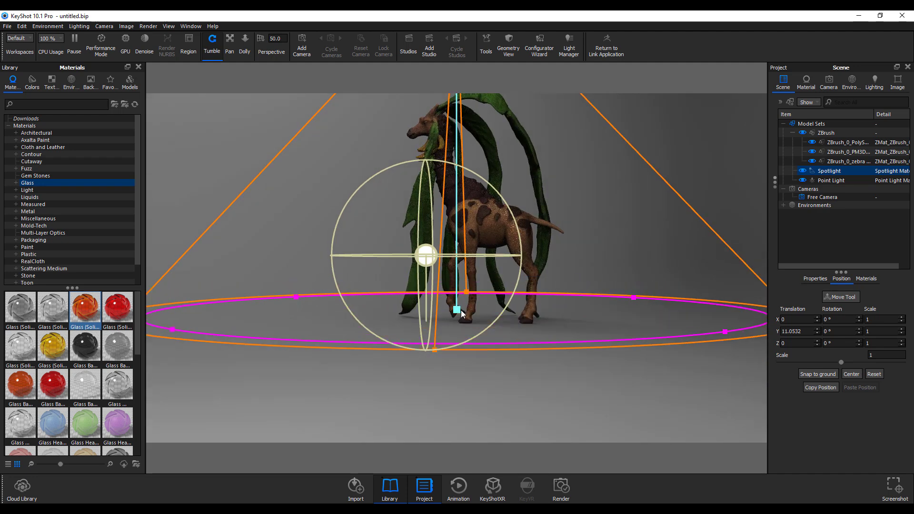
pyautogui.click(870, 87)
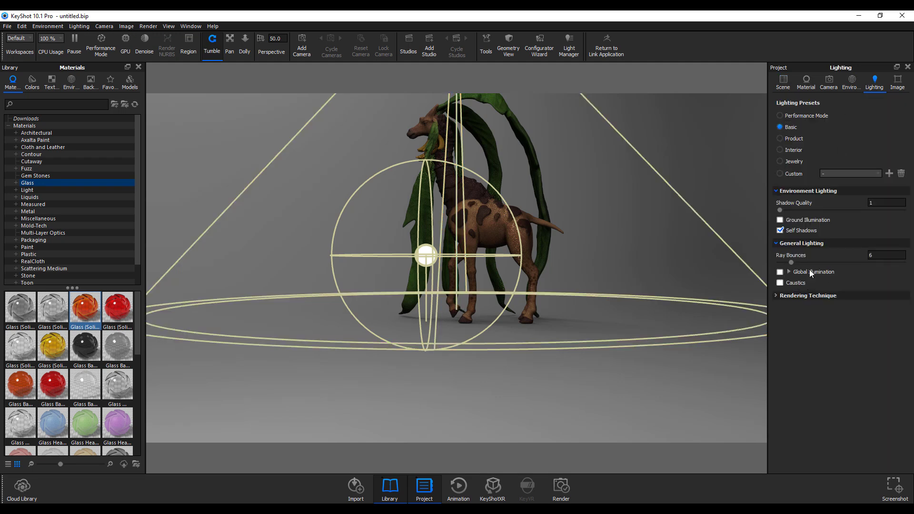
pyautogui.click(805, 218)
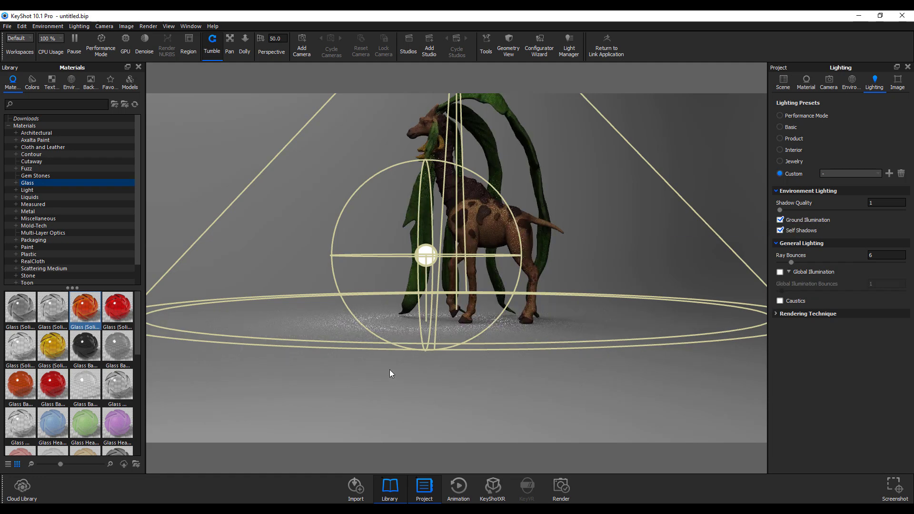
pyautogui.scroll(5, 583, 170)
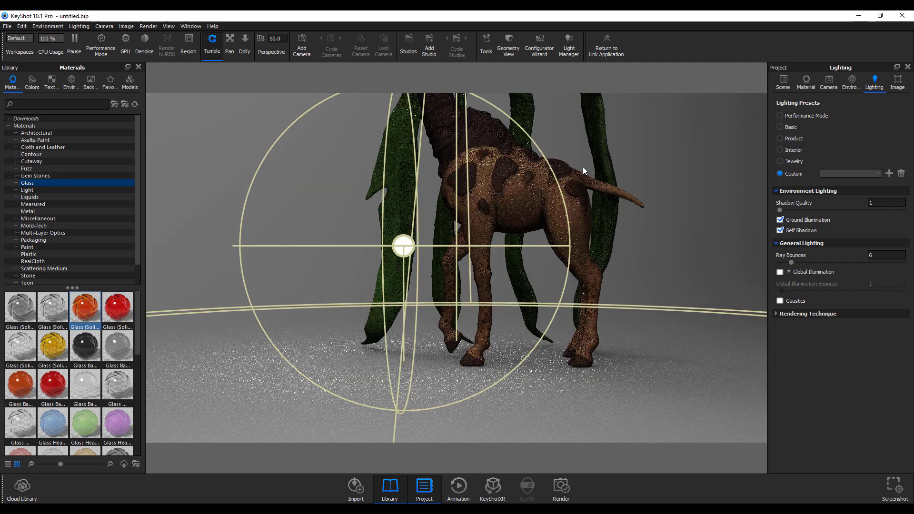
pyautogui.scroll(-5, 583, 167)
pyautogui.moveTo(602, 250); pyautogui.dragTo(591, 234)
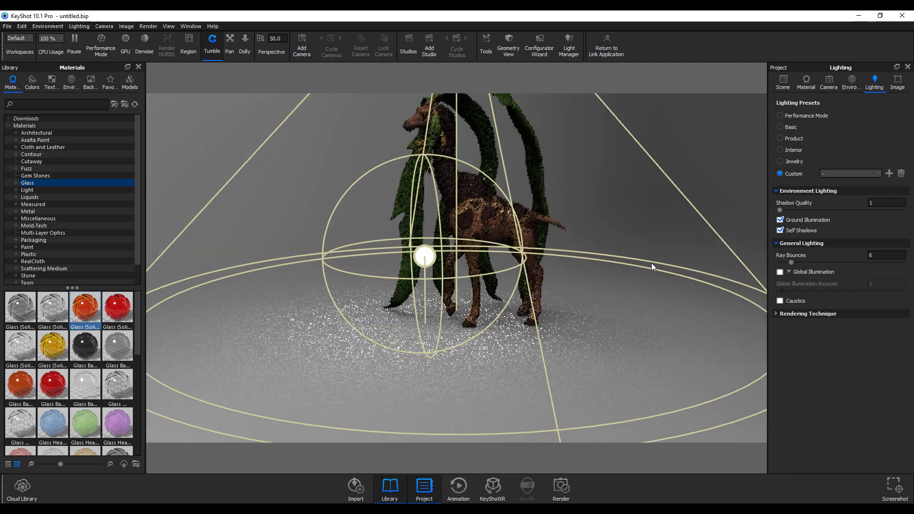
pyautogui.scroll(-10, 591, 235)
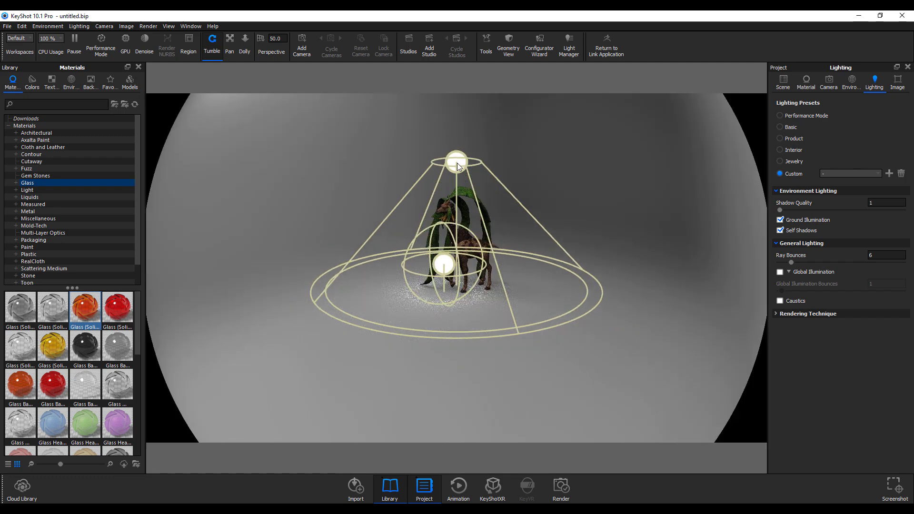
# Step: Reopen the Light Manager below the model, set the spotlight's power to 500 Watt and the environment's brightness to 0.068
pyautogui.click(190, 27)
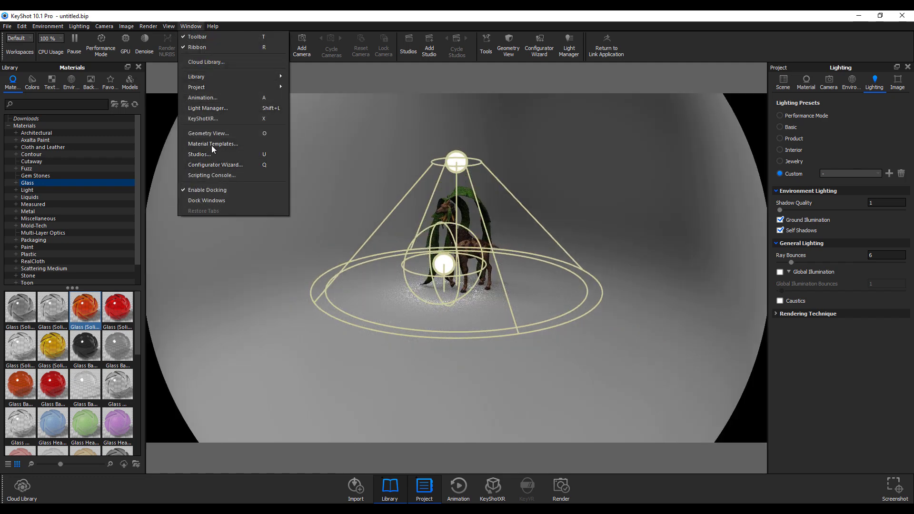
pyautogui.click(215, 108)
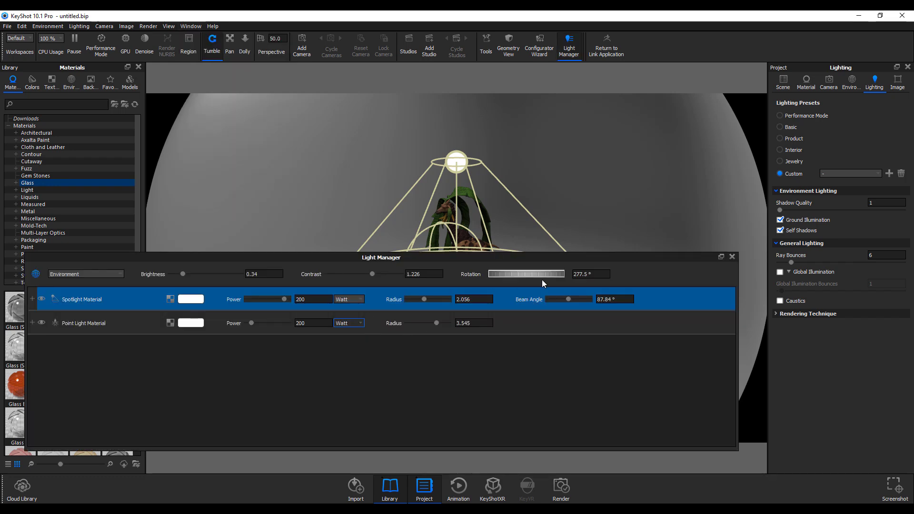
pyautogui.moveTo(470, 259); pyautogui.dragTo(602, 335)
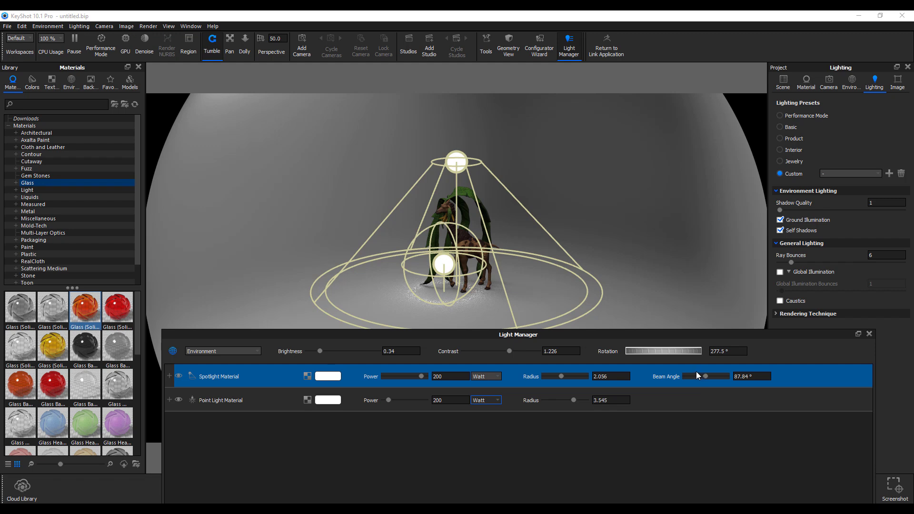
pyautogui.doubleClick(437, 376)
pyautogui.write('500')
pyautogui.click(457, 399)
pyautogui.click(464, 377)
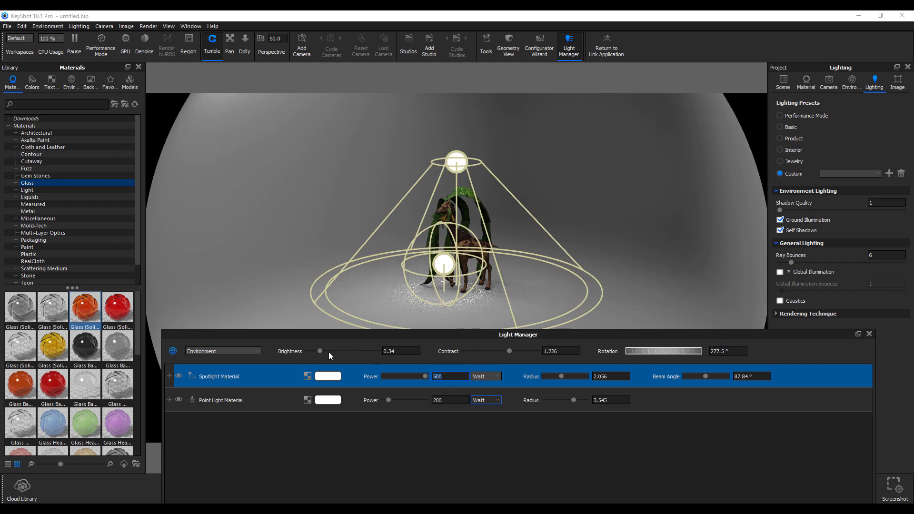
pyautogui.moveTo(321, 351); pyautogui.dragTo(310, 350)
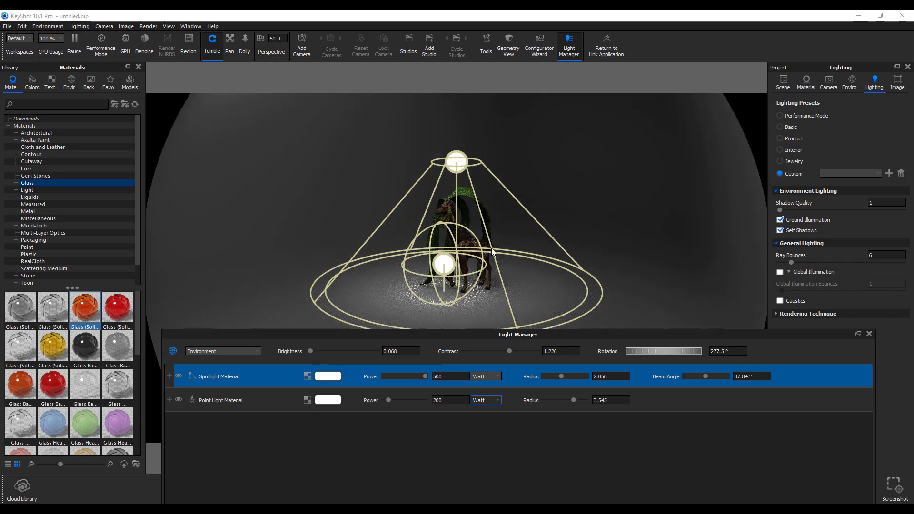
# Step: Reduce the point light's radius to 1.165 and raise its power slightly, checking the light on the giraffe
pyautogui.scroll(10, 492, 248)
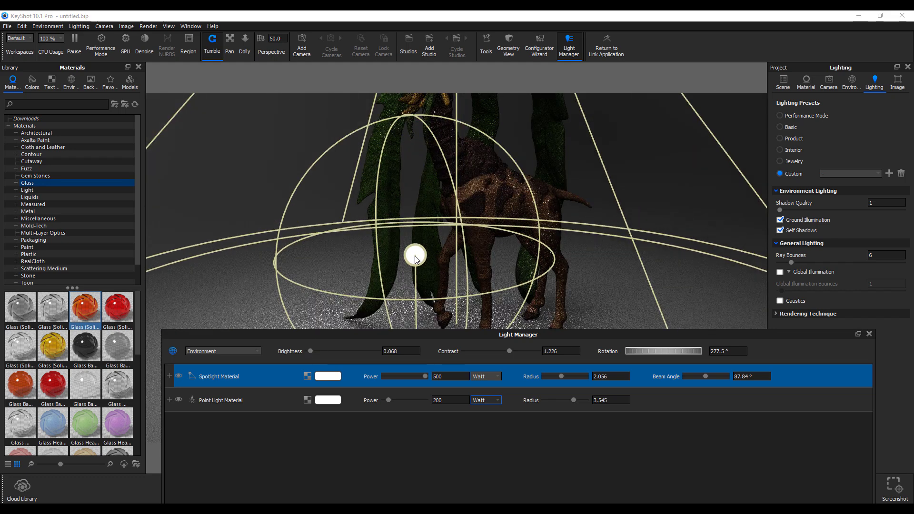
pyautogui.click(260, 401)
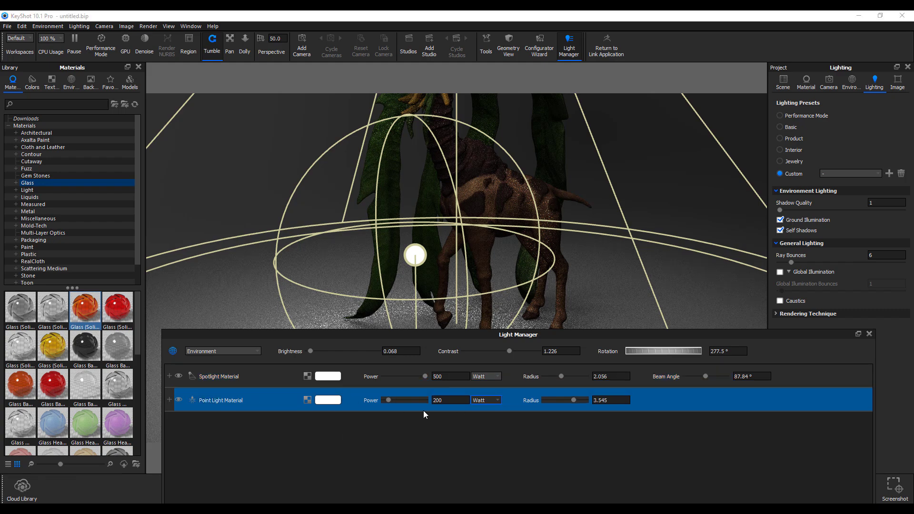
pyautogui.moveTo(575, 400); pyautogui.dragTo(553, 394)
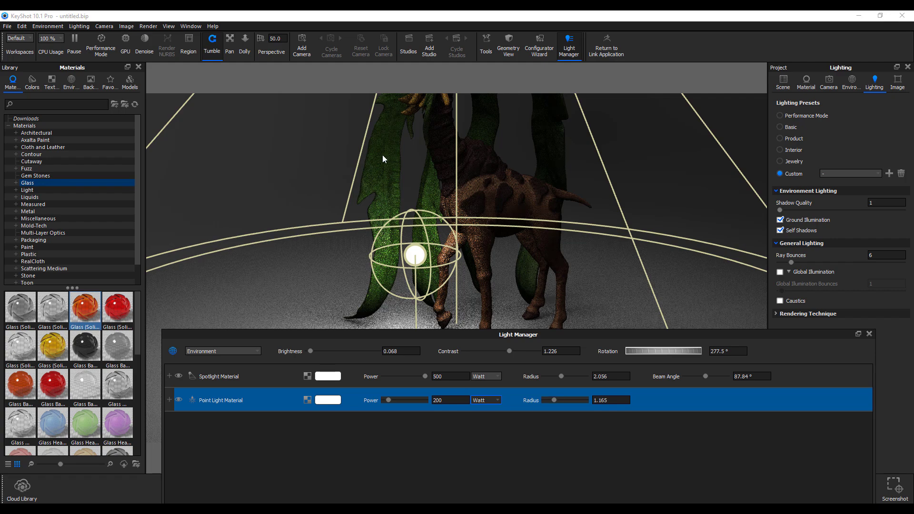
pyautogui.click(392, 400)
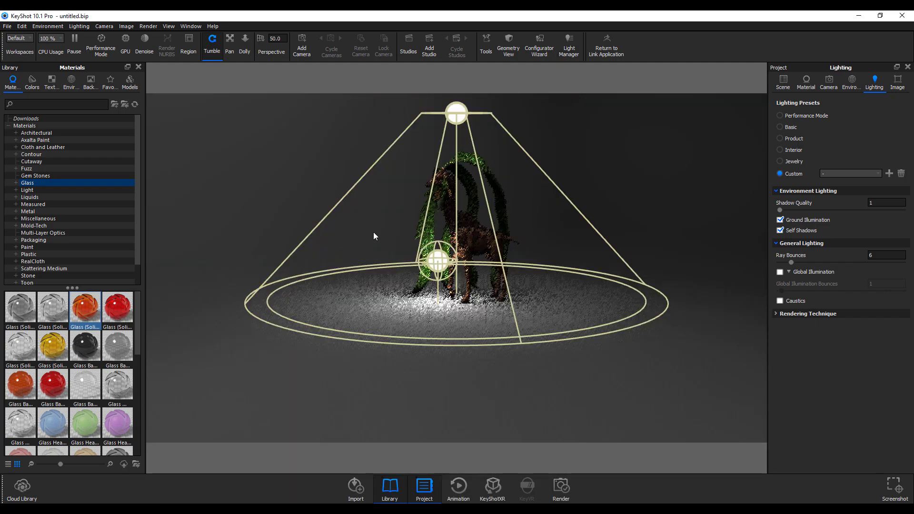
pyautogui.scroll(6, 373, 232)
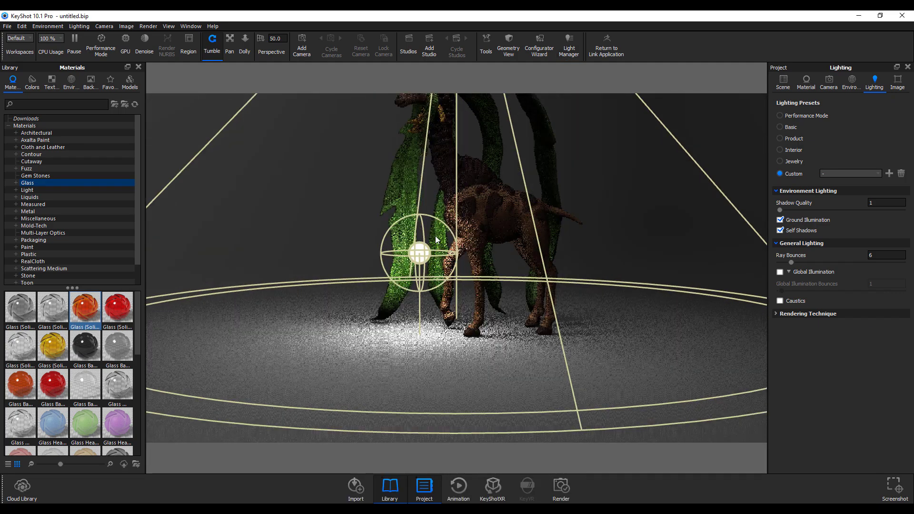
pyautogui.moveTo(492, 351); pyautogui.dragTo(567, 284)
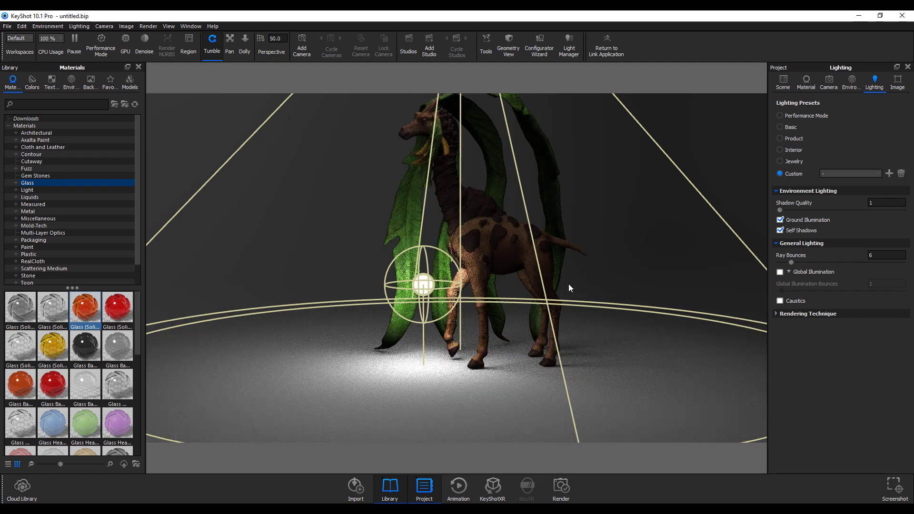
# Step: Switch to the KeyShot 10.1 release article in the browser and read through its sections on the new features
pyautogui.press('alt')
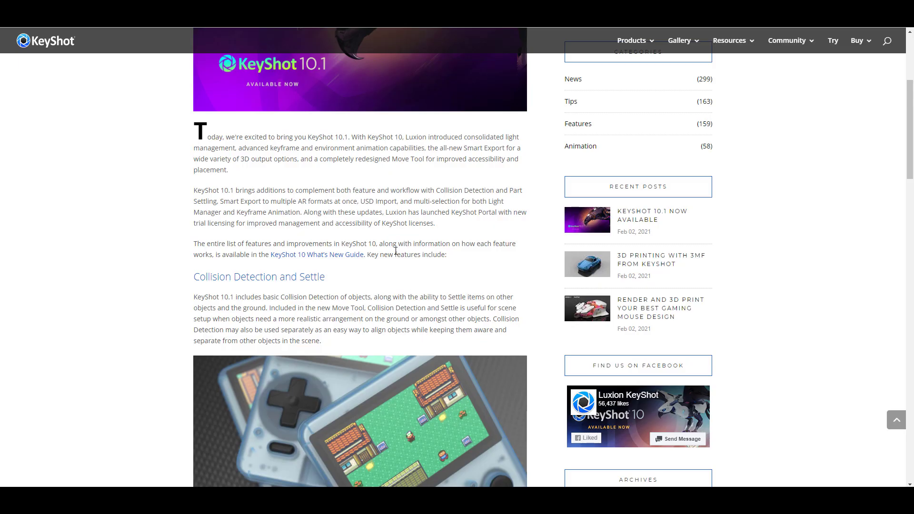
pyautogui.scroll(-2, 420, 272)
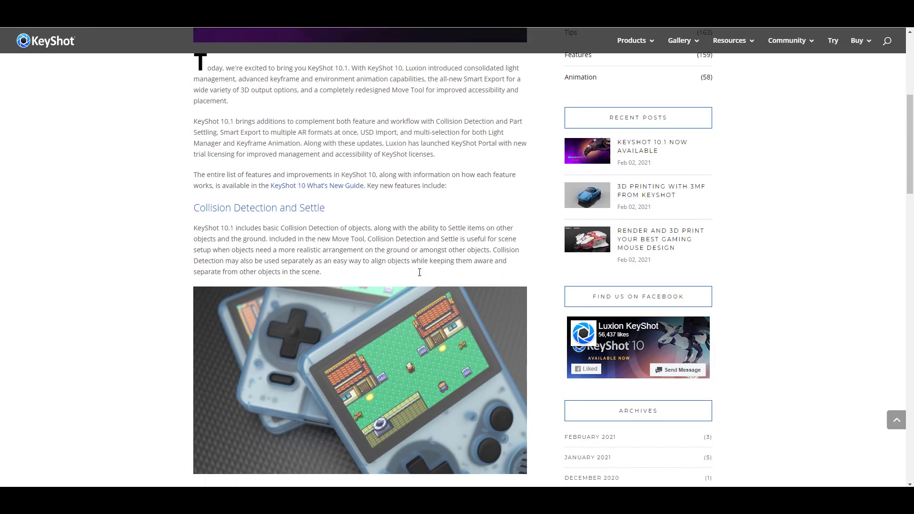
pyautogui.scroll(-8, 420, 272)
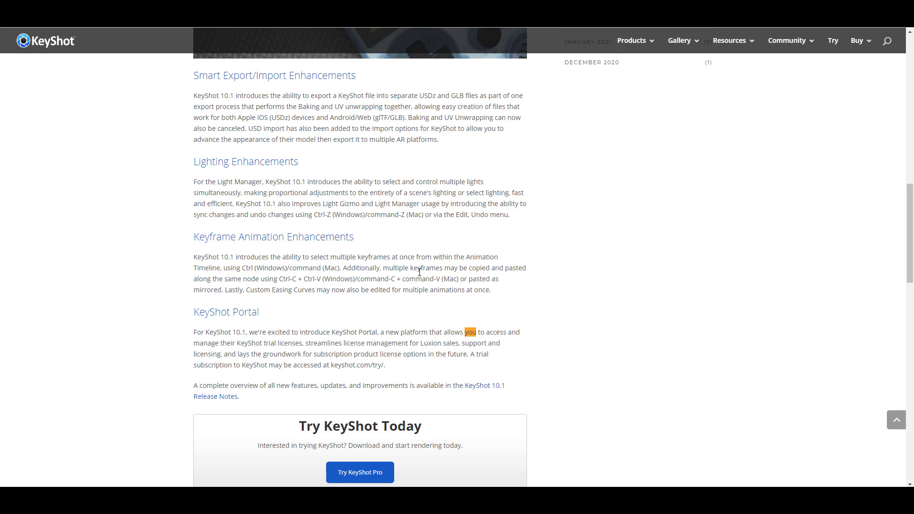
pyautogui.scroll(2, 377, 247)
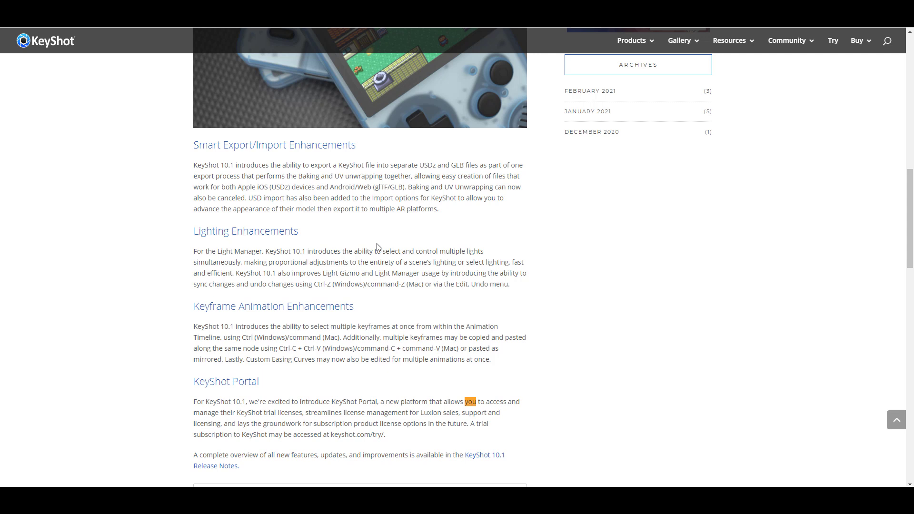
pyautogui.scroll(4, 377, 247)
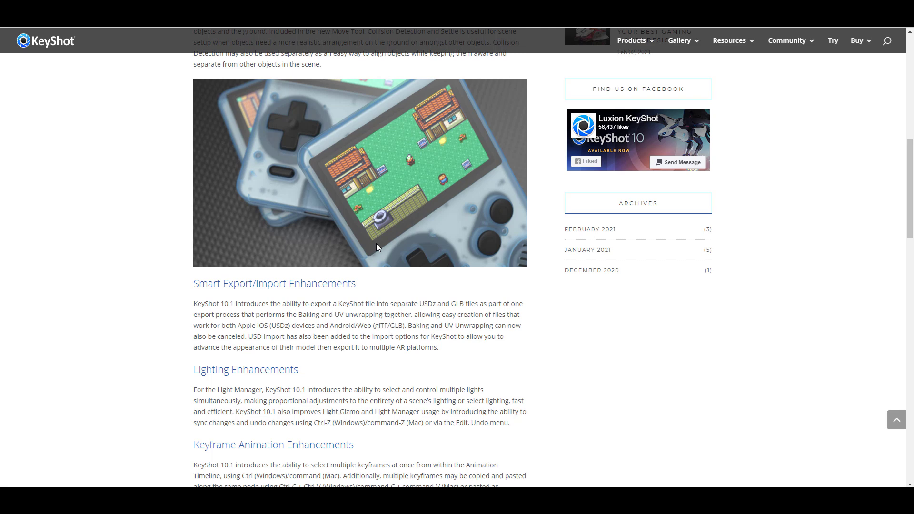
pyautogui.scroll(-4, 376, 243)
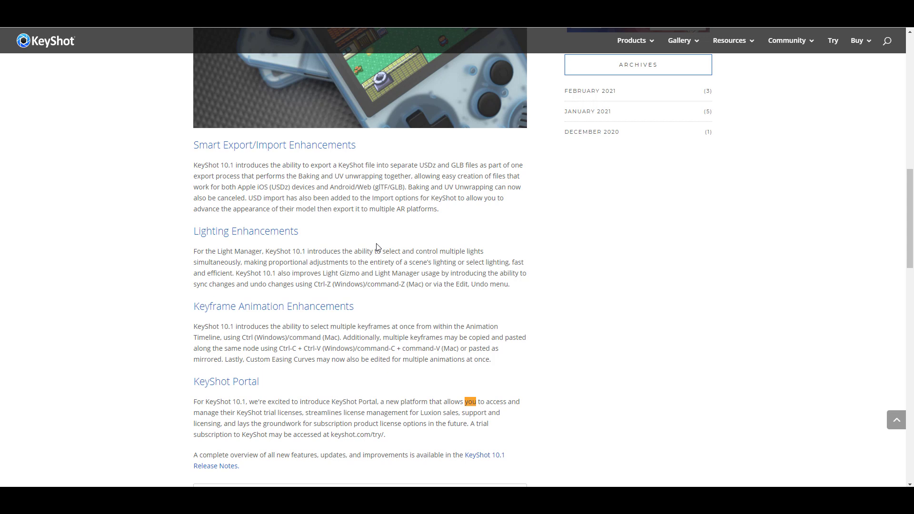
# Step: Read the rest of the release article and open the KeyShot 10.1 Release Notes to review New Features, Enhancements and Bug Fixes
pyautogui.scroll(-4, 376, 247)
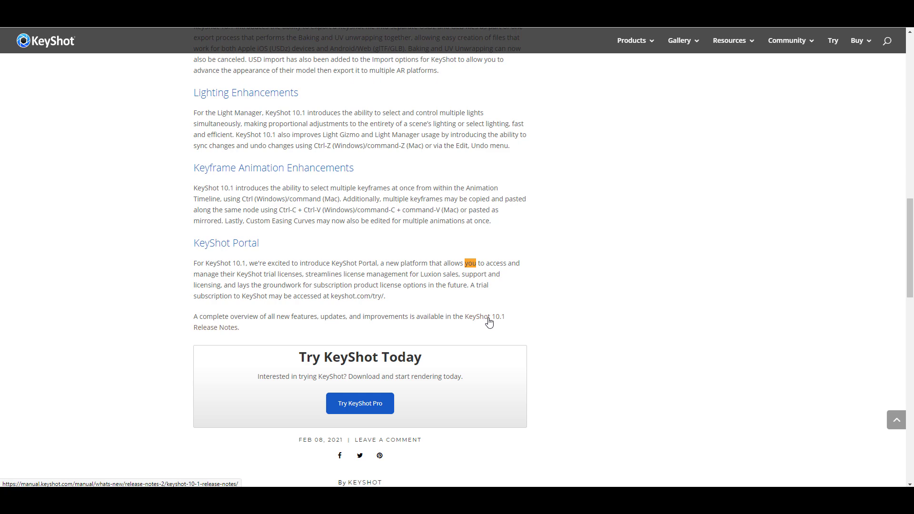
pyautogui.scroll(12, 508, 326)
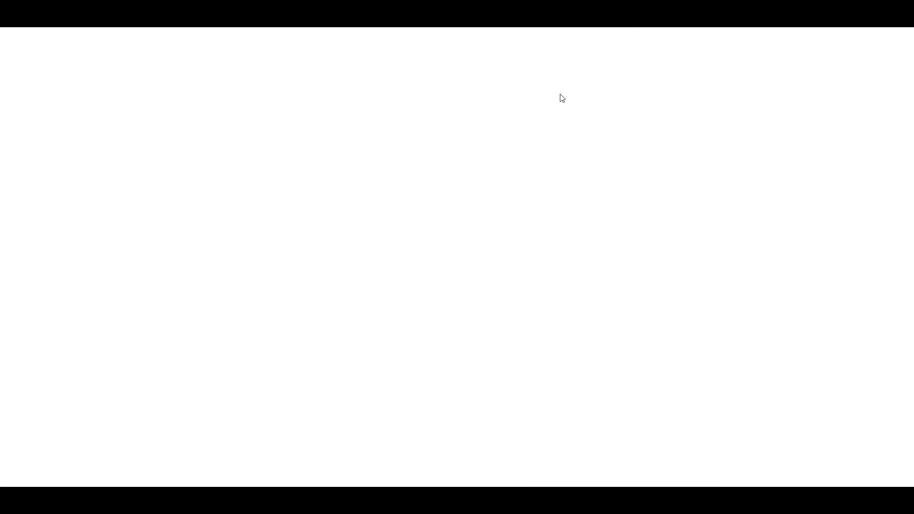
pyautogui.scroll(-3, 486, 199)
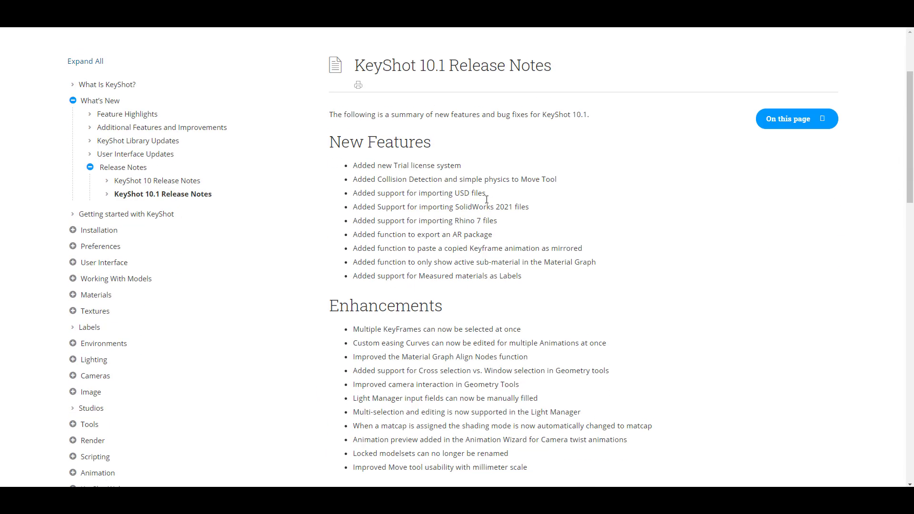
pyautogui.scroll(-10, 487, 200)
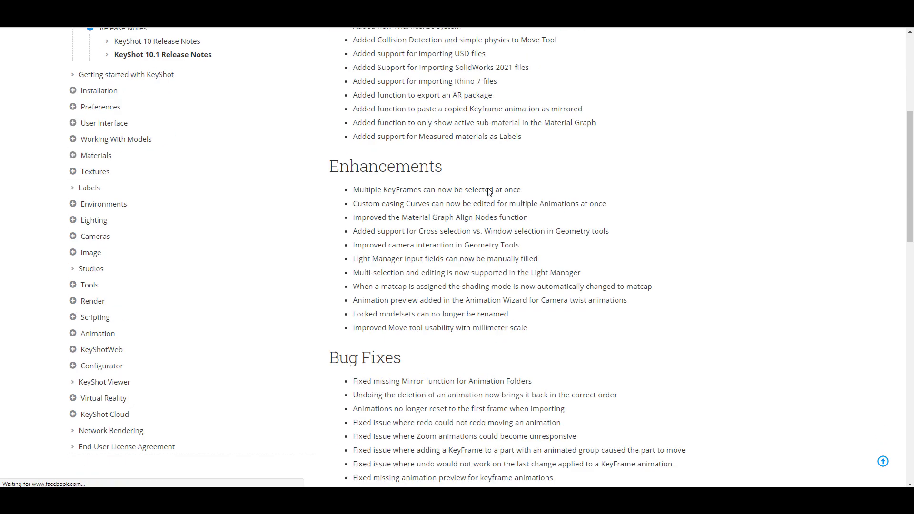
pyautogui.scroll(7, 489, 189)
pyautogui.scroll(-12, 488, 188)
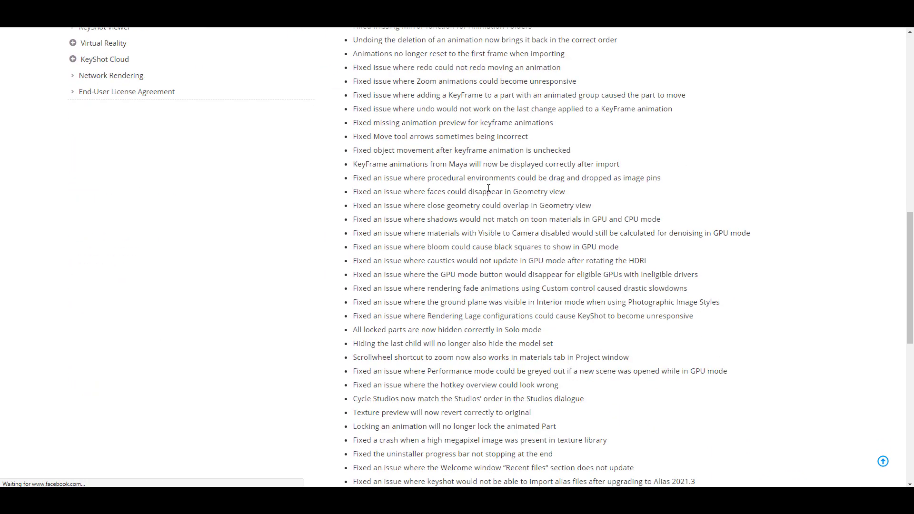
pyautogui.scroll(7, 488, 188)
pyautogui.scroll(10, 488, 189)
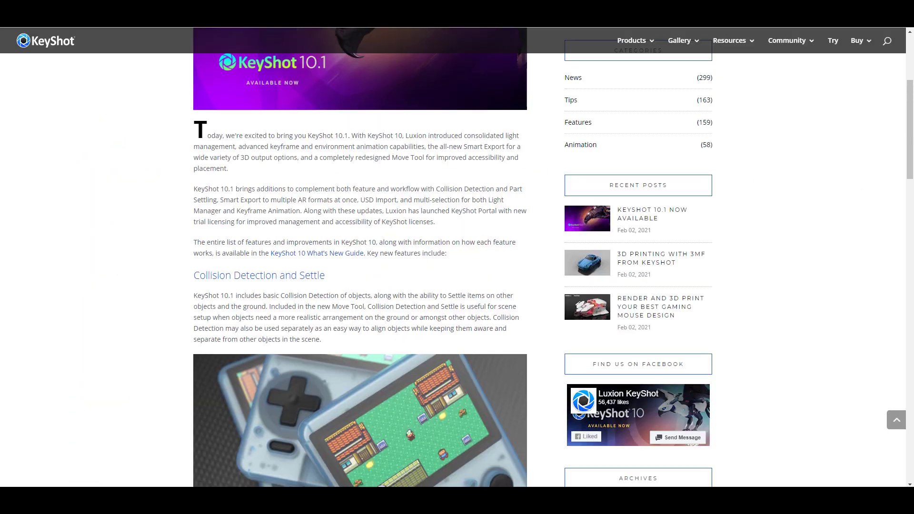
pyautogui.scroll(5, 407, 281)
pyautogui.scroll(-3, 408, 281)
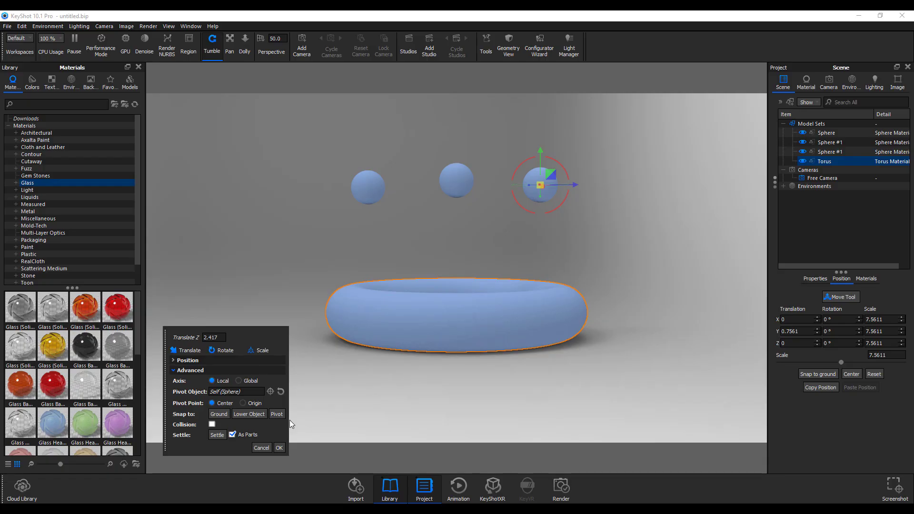
# Step: In KeyShot, settle the three floating spheres one at a time into the torus, with As Parts enabled
pyautogui.click(217, 434)
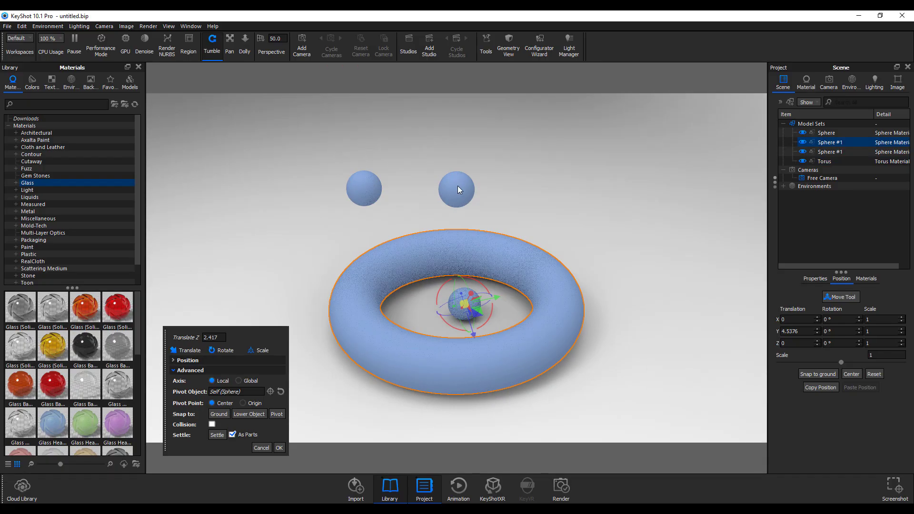
pyautogui.click(832, 154)
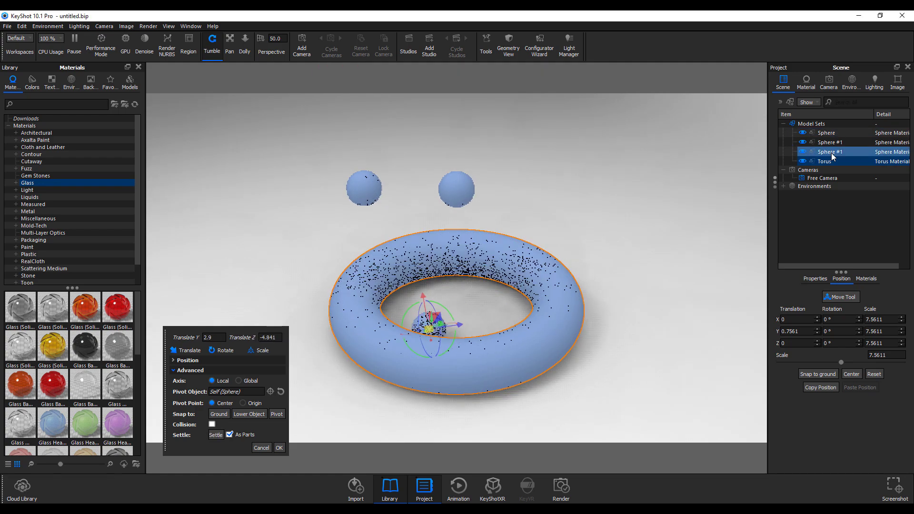
pyautogui.click(832, 154)
pyautogui.click(216, 419)
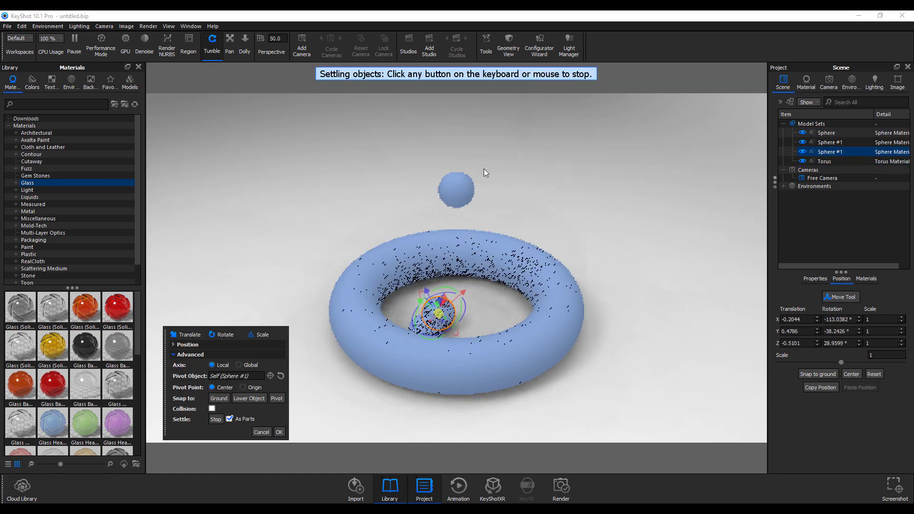
pyautogui.click(830, 142)
pyautogui.click(216, 419)
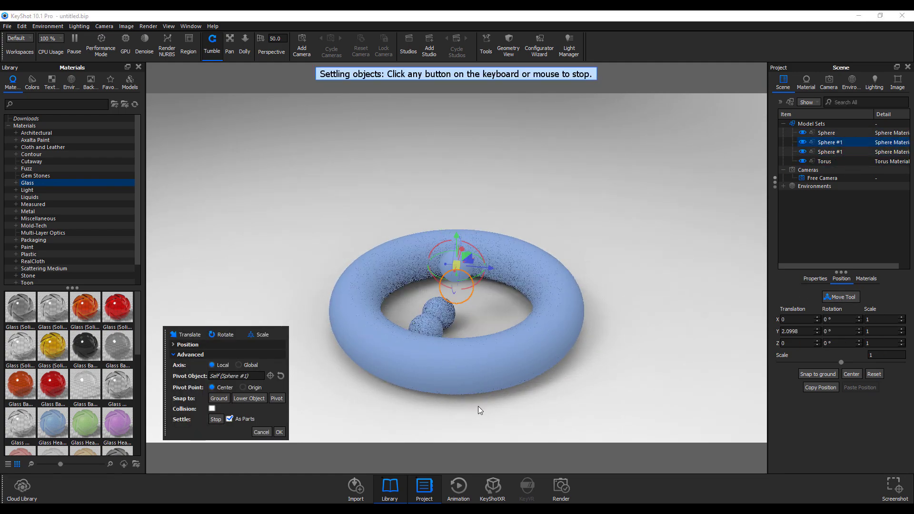
pyautogui.click(252, 400)
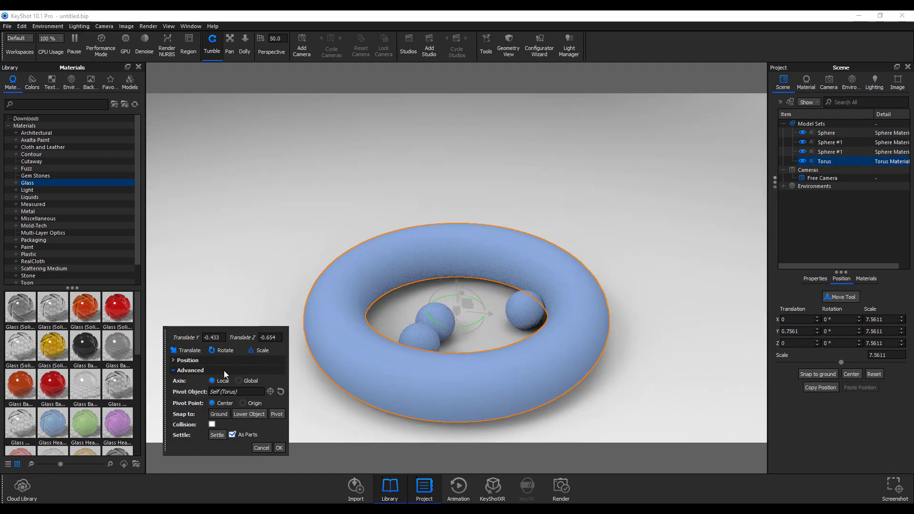